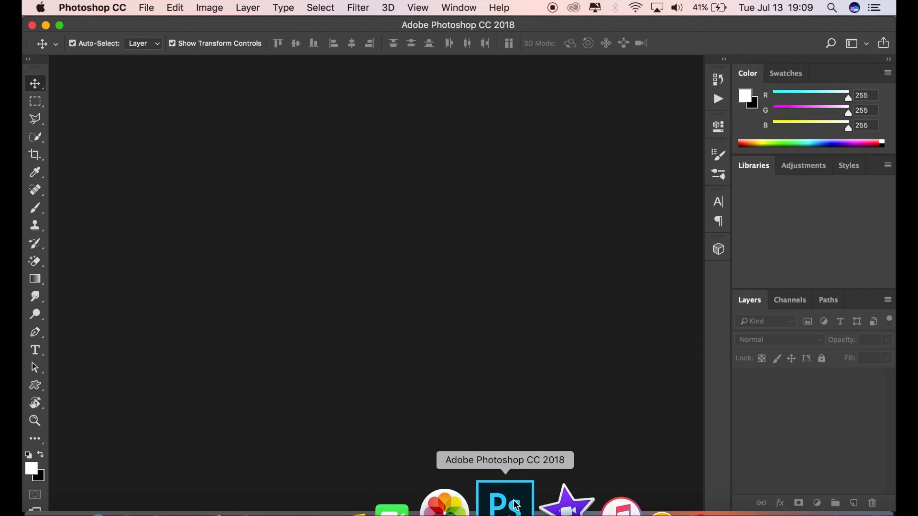
- Open the image IMG_0241.jpg from the Desktop folder
{"action": "left_click", "coordinate": [145, 6]}
{"action": "left_click", "coordinate": [159, 36]}
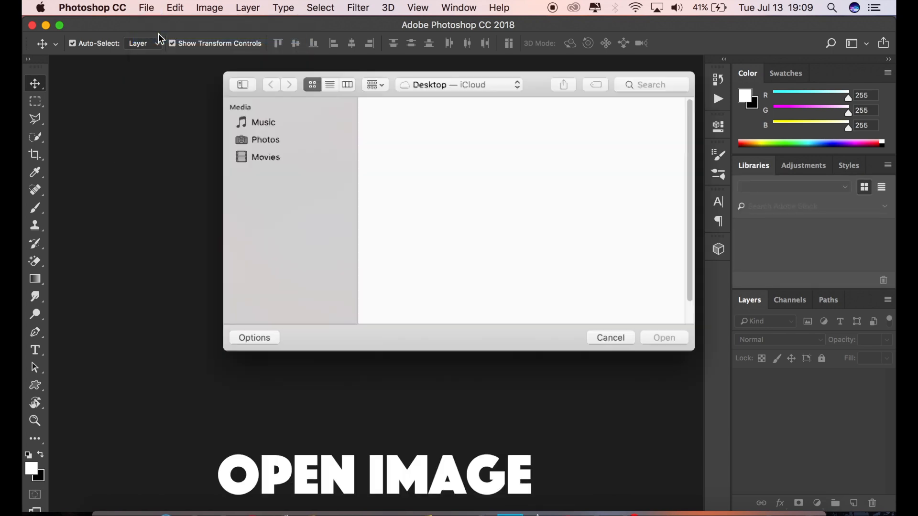
{"action": "left_click", "coordinate": [400, 122]}
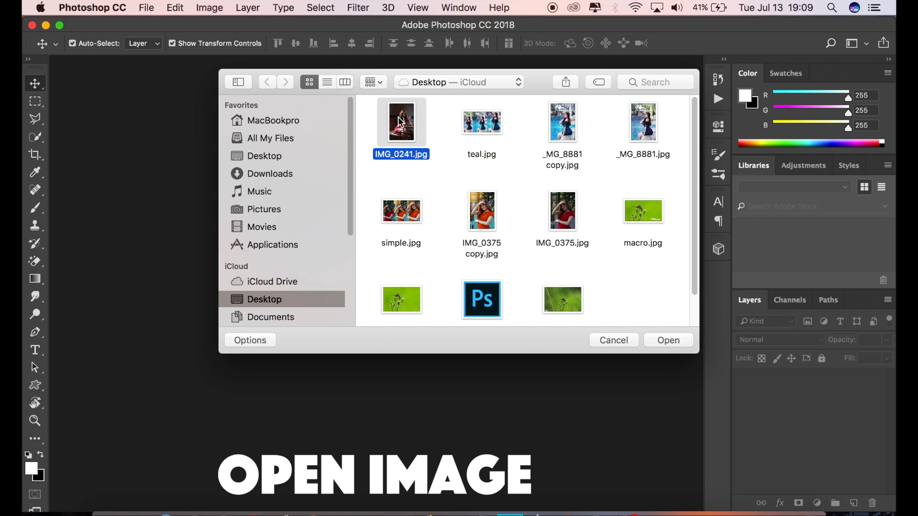
{"action": "double_click", "coordinate": [410, 125]}
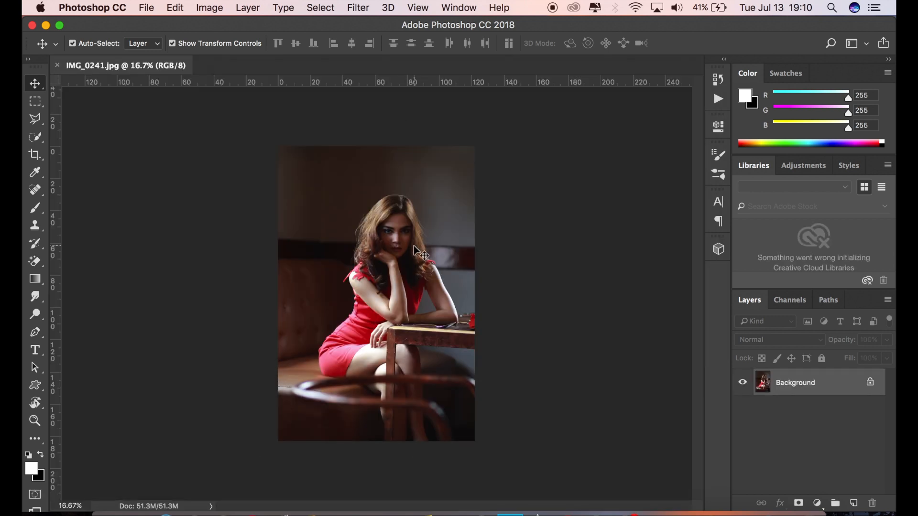
- Duplicate the Background layer twice and rename the lower copy blur
{"action": "left_click_drag", "start_coordinate": [810, 399], "coordinate": [853, 502]}
{"action": "left_click_drag", "start_coordinate": [816, 392], "coordinate": [855, 500]}
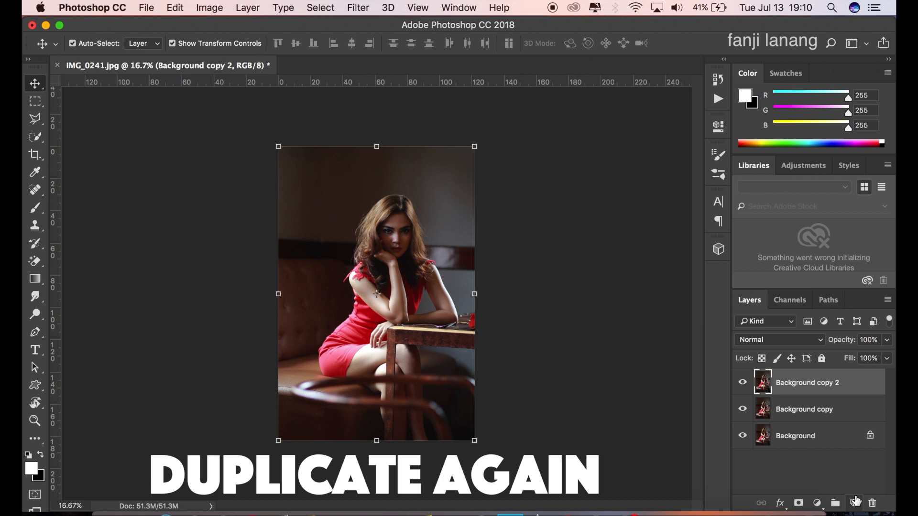
{"action": "left_click", "coordinate": [823, 410]}
{"action": "double_click", "coordinate": [819, 407]}
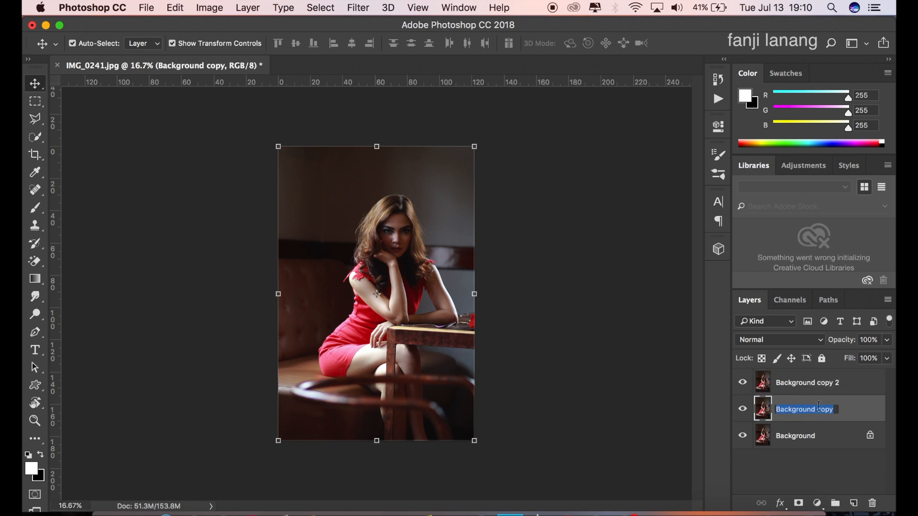
{"action": "type", "text": "blur"}
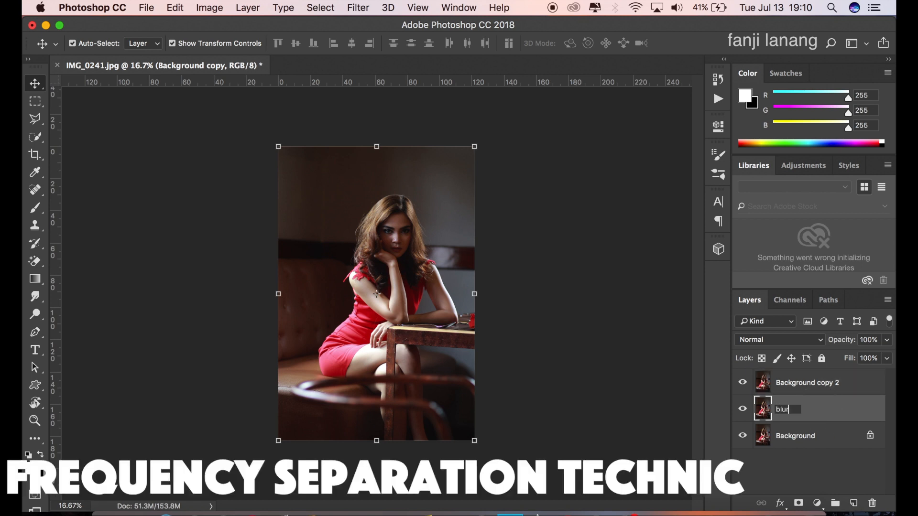
{"action": "key", "text": "Return"}
- Hide the top layer copy and apply a Gaussian Blur with a radius of 5 pixels to the blur layer
{"action": "left_click", "coordinate": [743, 383]}
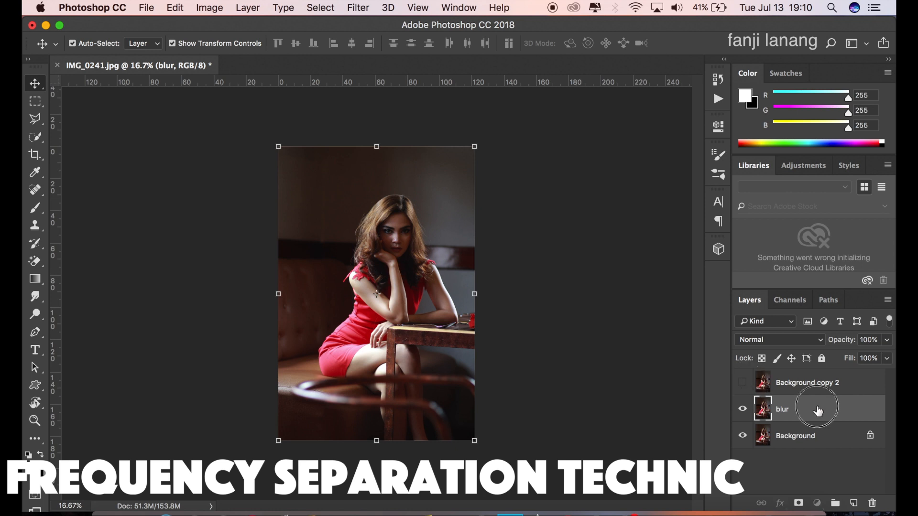
{"action": "left_click", "coordinate": [357, 8]}
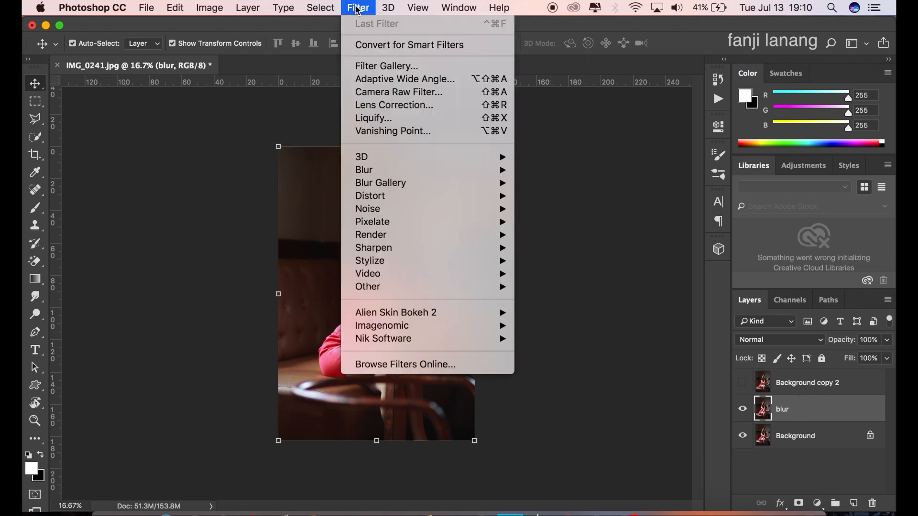
{"action": "mouse_move", "coordinate": [466, 171]}
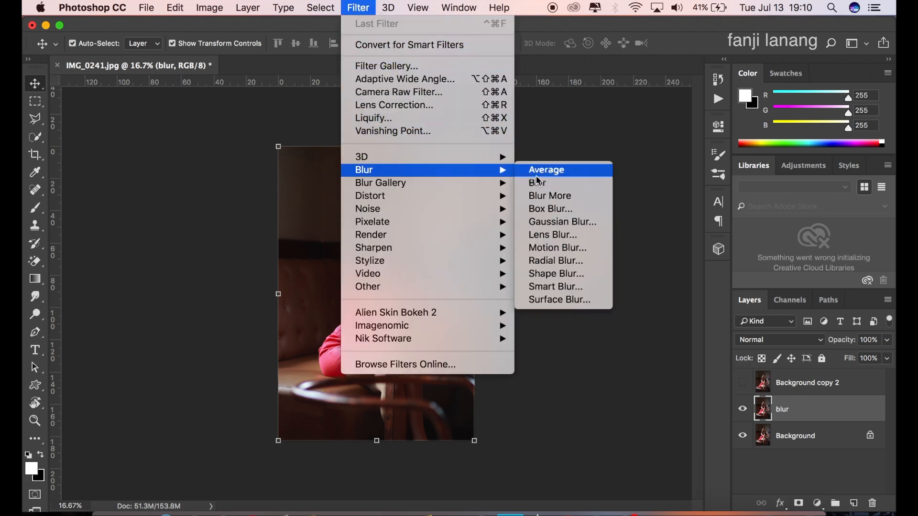
{"action": "left_click", "coordinate": [562, 221]}
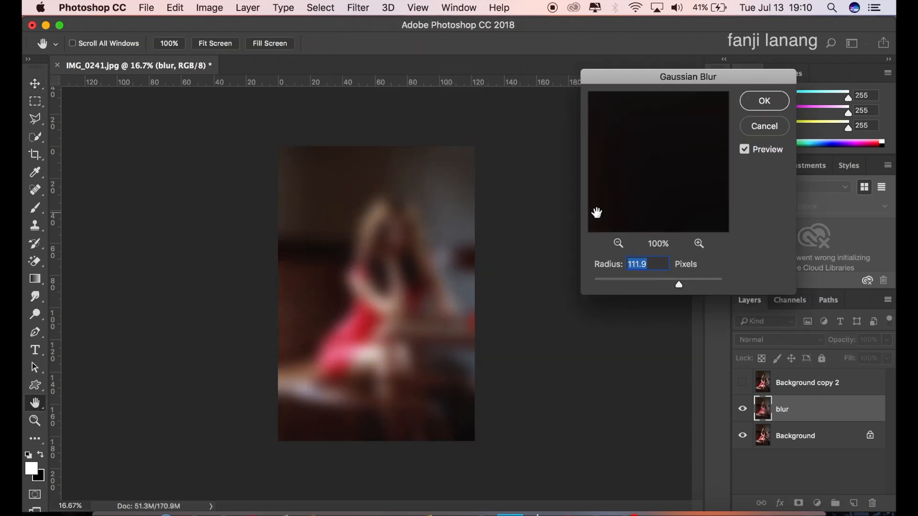
{"action": "type", "text": "5"}
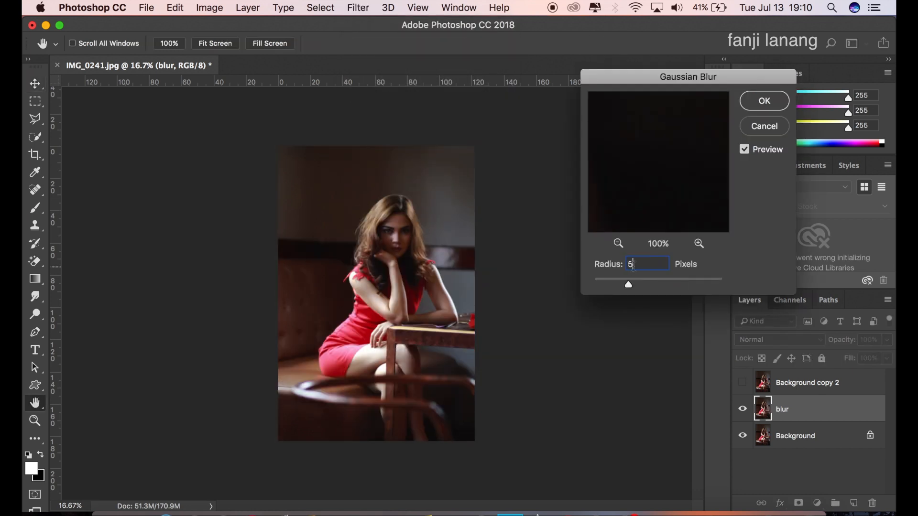
{"action": "left_click", "coordinate": [759, 100]}
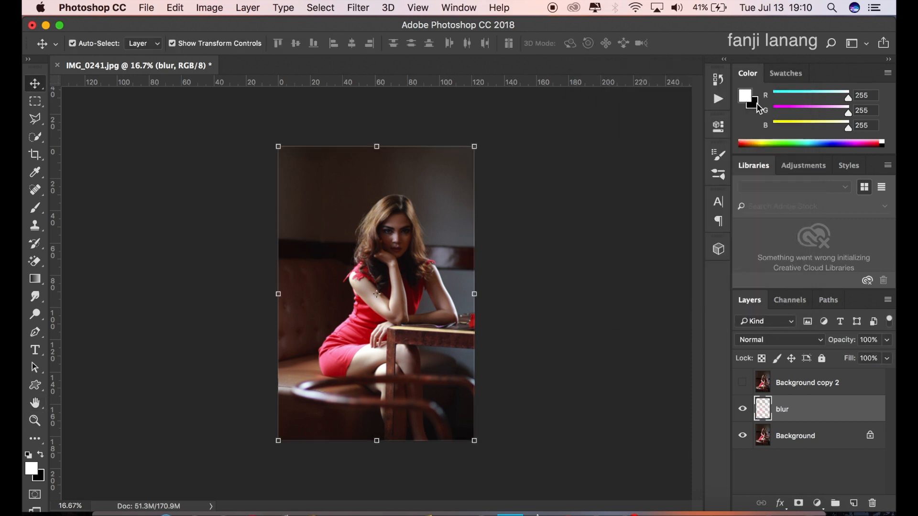
- Show the top layer copy again and rename it apply
{"action": "left_click", "coordinate": [741, 382]}
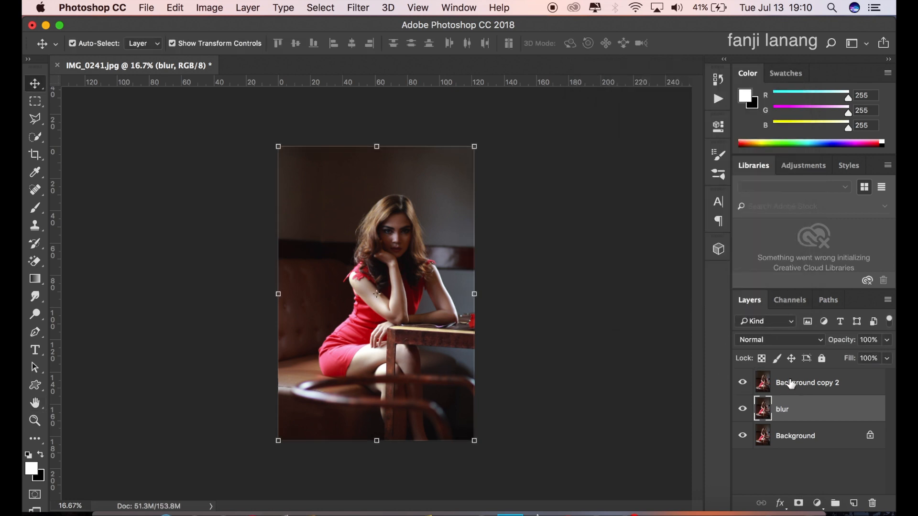
{"action": "double_click", "coordinate": [791, 382]}
{"action": "type", "text": "apply"}
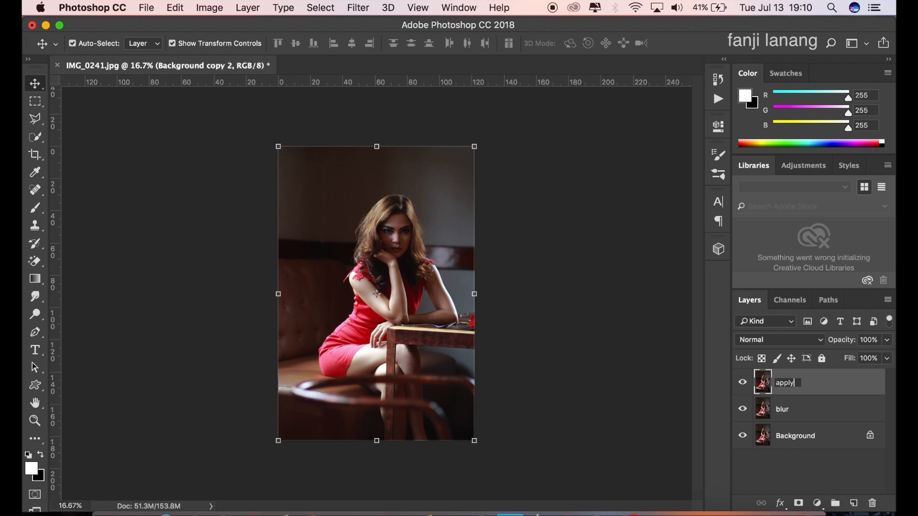
{"action": "key", "text": "Return"}
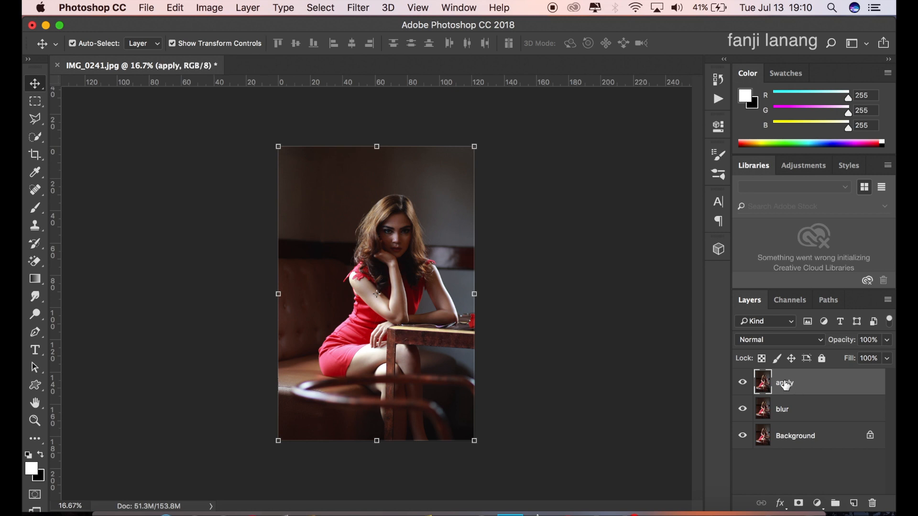
- Start Apply Image on the apply layer, with Subtract blending and the blur layer as the source layer
{"action": "left_click", "coordinate": [209, 7]}
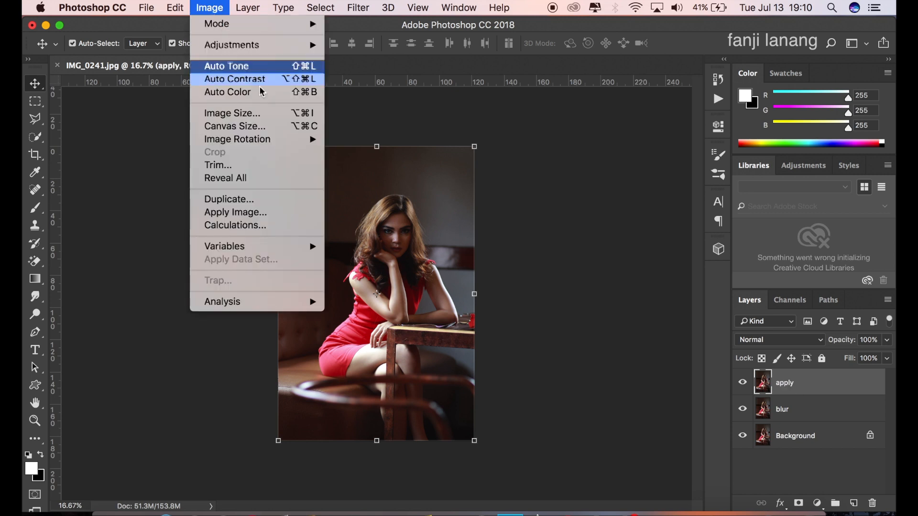
{"action": "left_click", "coordinate": [252, 212]}
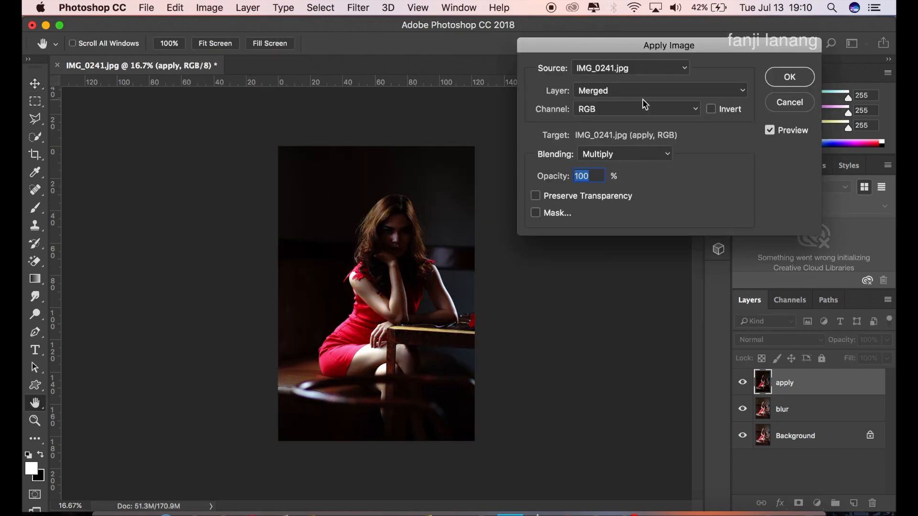
{"action": "left_click", "coordinate": [648, 161]}
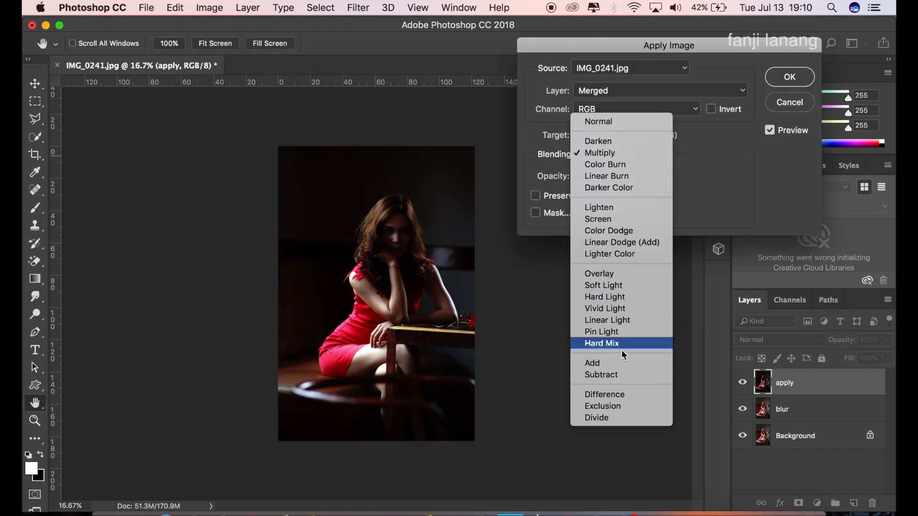
{"action": "left_click", "coordinate": [621, 374]}
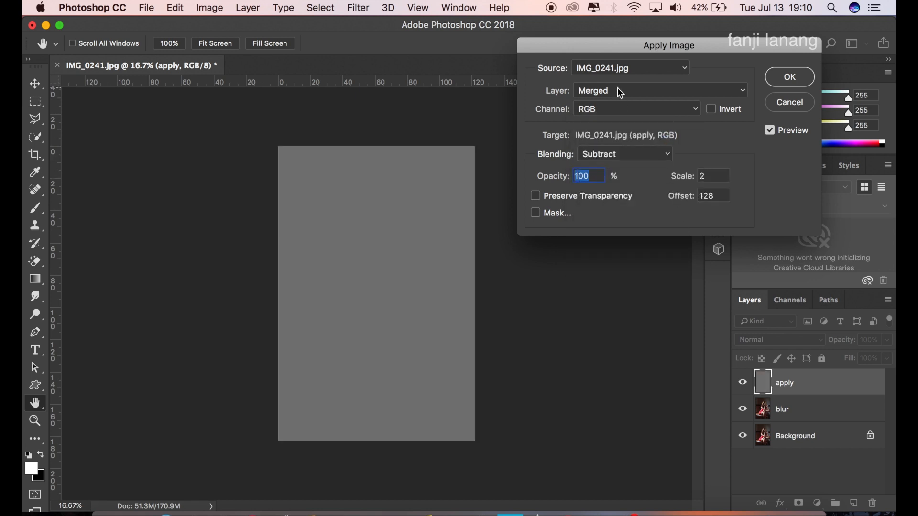
{"action": "left_click", "coordinate": [620, 92]}
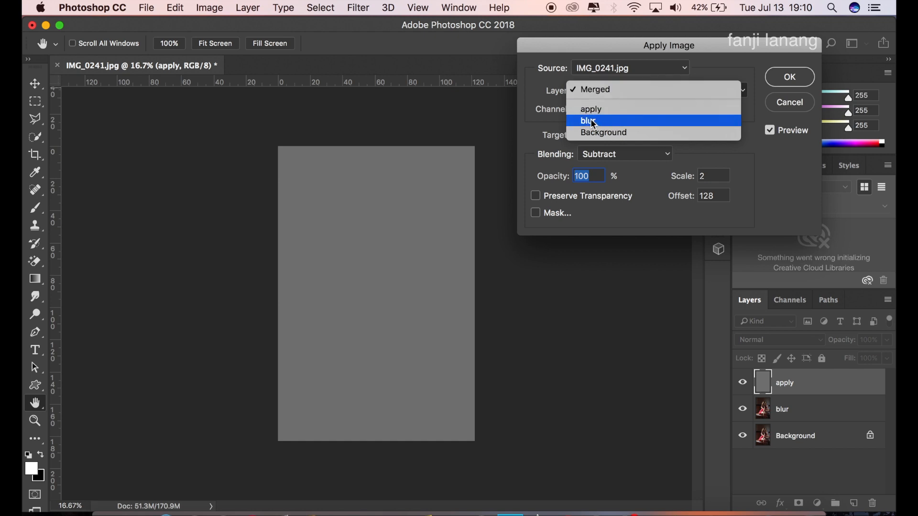
{"action": "left_click", "coordinate": [594, 122]}
{"action": "left_click", "coordinate": [602, 93]}
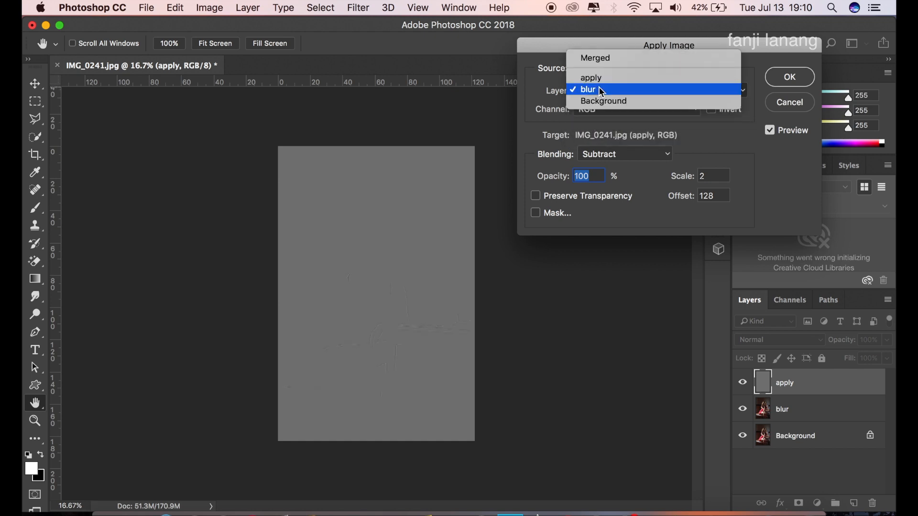
{"action": "left_click", "coordinate": [601, 92]}
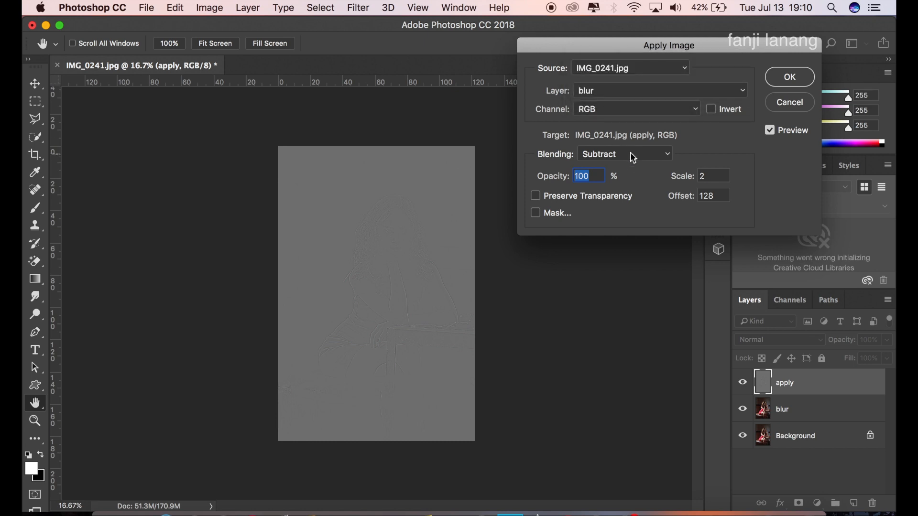
- Keep Subtract blending with scale 2, set the offset to 128, and confirm Apply Image
{"action": "left_click", "coordinate": [632, 156]}
{"action": "left_click", "coordinate": [613, 153]}
{"action": "left_click", "coordinate": [713, 175]}
{"action": "key", "text": "Tab"}
{"action": "type", "text": "12"}
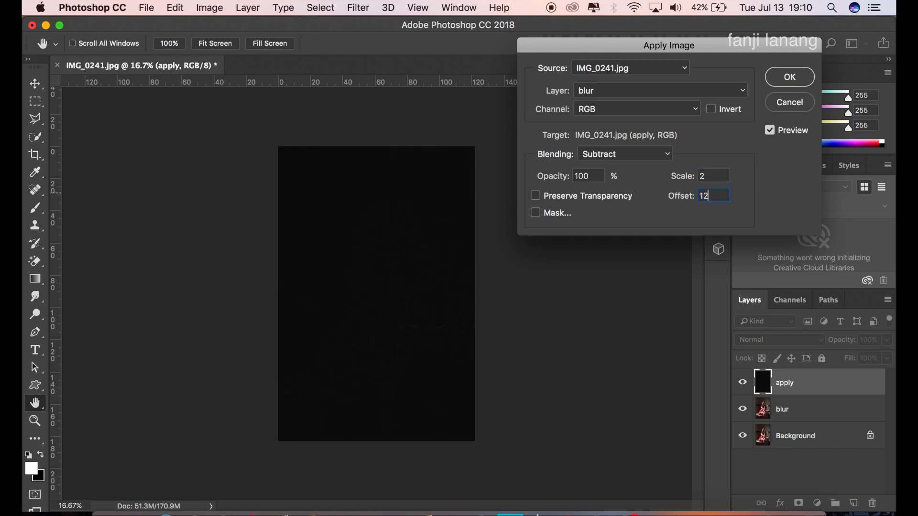
{"action": "double_click", "coordinate": [720, 197]}
{"action": "left_click", "coordinate": [768, 85]}
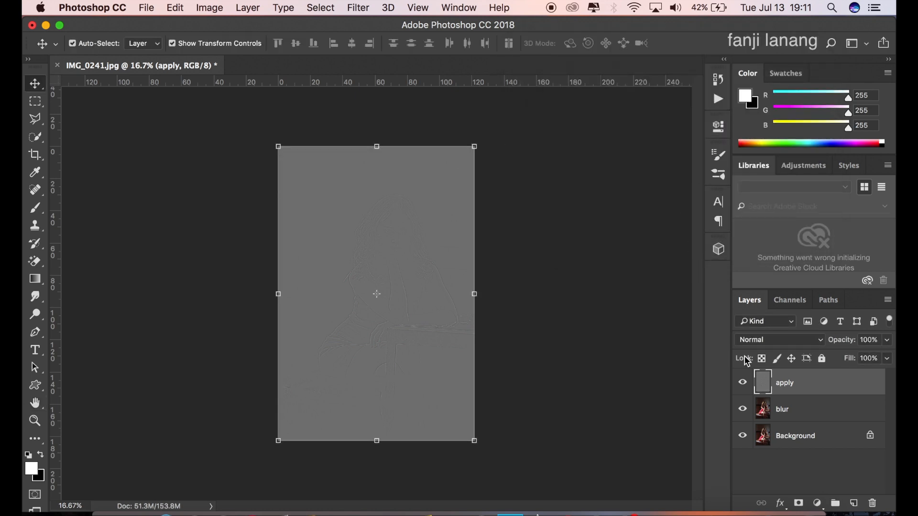
- Set the apply layer's blend mode to Linear Light and duplicate the blur layer
{"action": "left_click", "coordinate": [767, 341]}
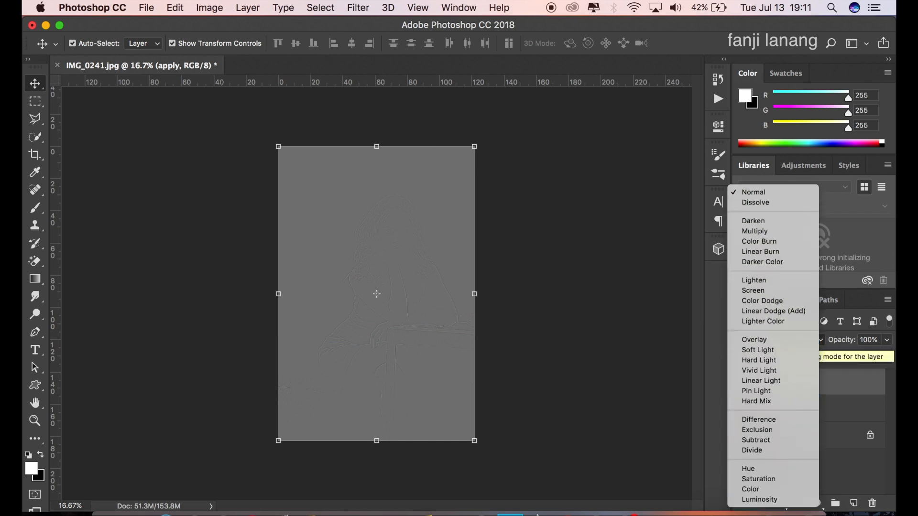
{"action": "left_click", "coordinate": [771, 382]}
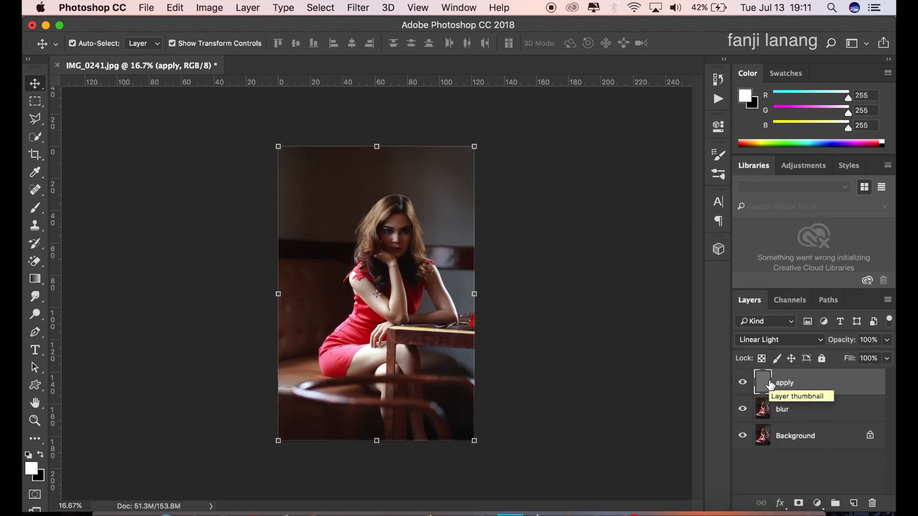
{"action": "left_click", "coordinate": [803, 409]}
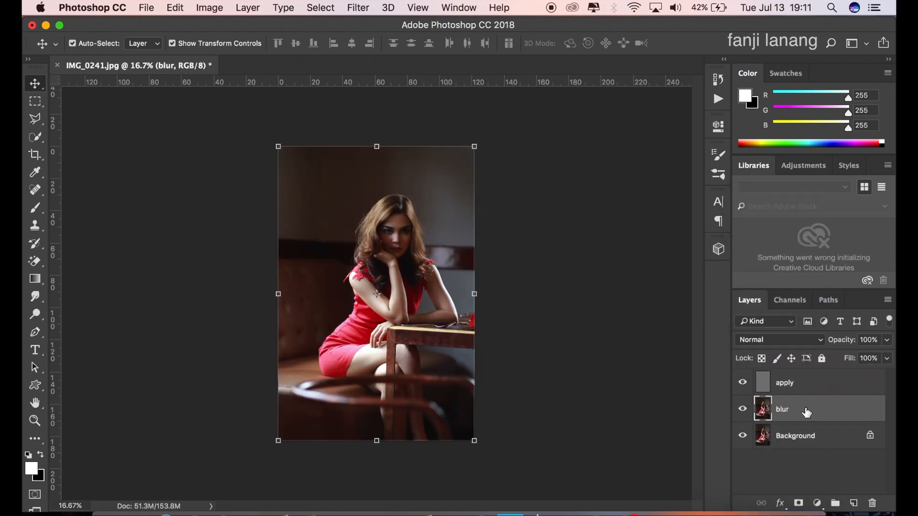
{"action": "left_click_drag", "start_coordinate": [809, 412], "coordinate": [853, 502]}
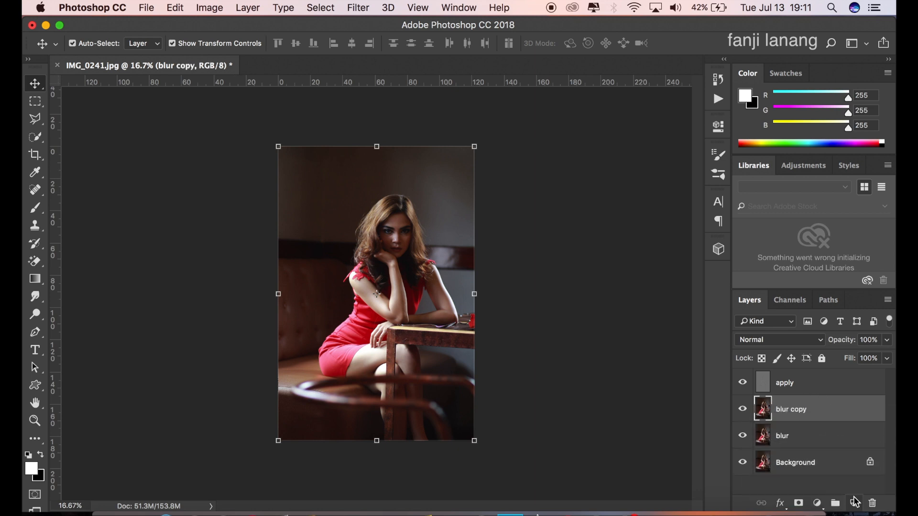
- Set up the Mixer Brush tool with Wet 50%, Load 35%, Mix 35%, Flow 75% and smoothing 10%
{"action": "left_click", "coordinate": [37, 210]}
{"action": "left_click", "coordinate": [38, 212]}
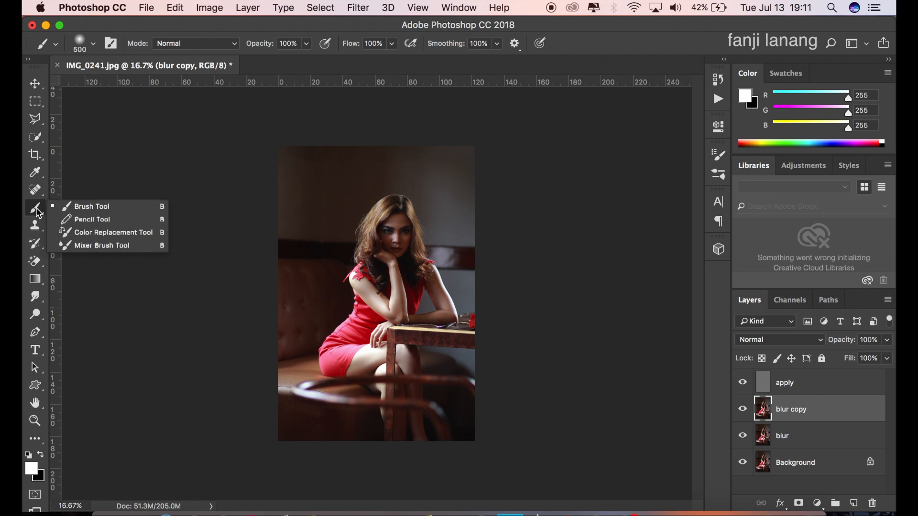
{"action": "left_click", "coordinate": [98, 245]}
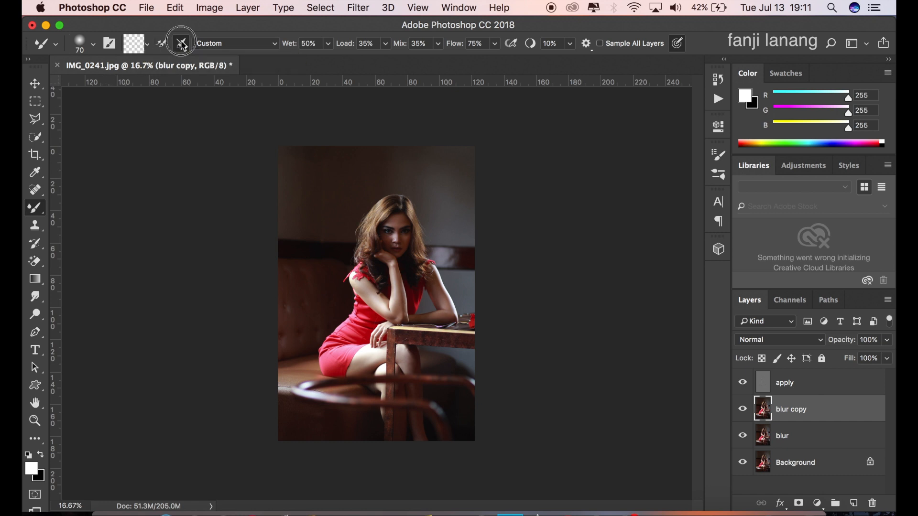
{"action": "left_click", "coordinate": [318, 43]}
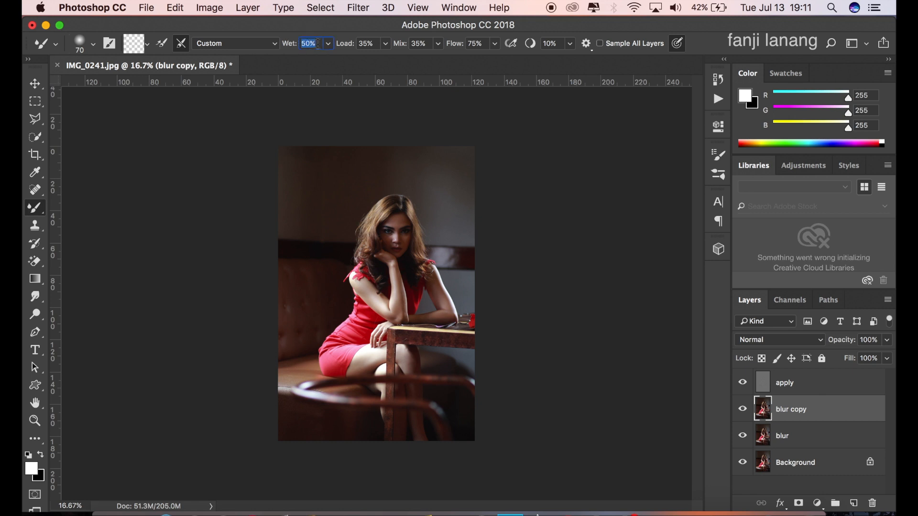
{"action": "key", "text": "Tab"}
{"action": "left_click", "coordinate": [424, 43]}
{"action": "left_click", "coordinate": [483, 43]}
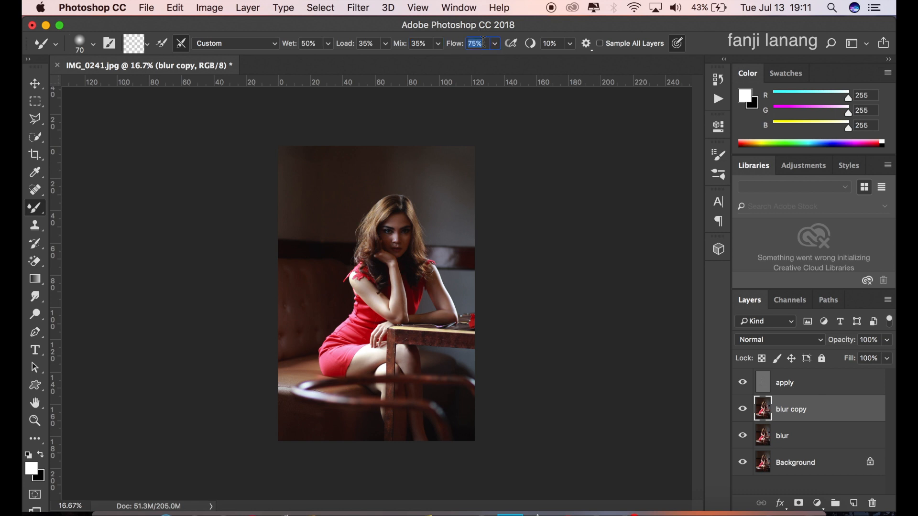
{"action": "left_click", "coordinate": [555, 43]}
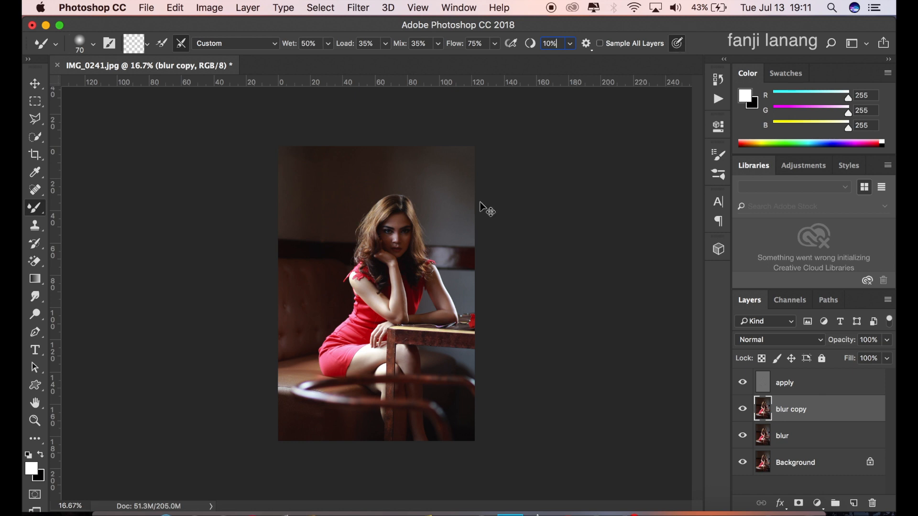
- Blend the forehead skin on the blur copy layer with the Mixer Brush, enlarging the brush as needed
{"action": "key", "text": "super+equal"}
{"action": "key", "text": "super+equal"}
{"action": "key", "text": "super+equal"}
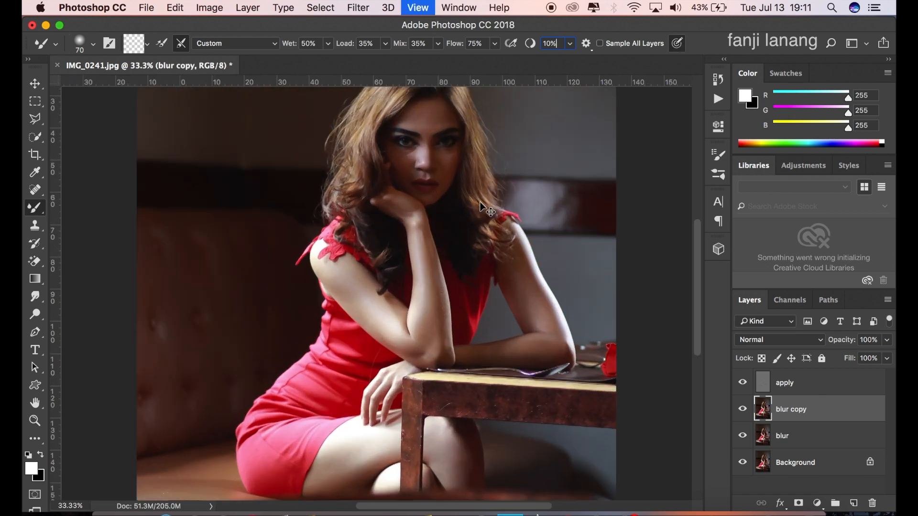
{"action": "key", "text": "super+equal"}
{"action": "left_click_drag", "start_coordinate": [480, 201], "coordinate": [477, 267]}
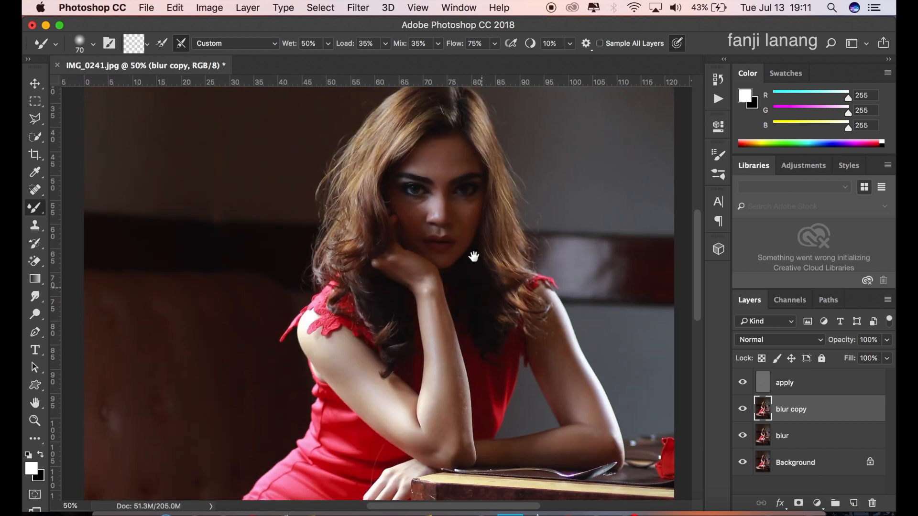
{"action": "key", "text": "super+equal"}
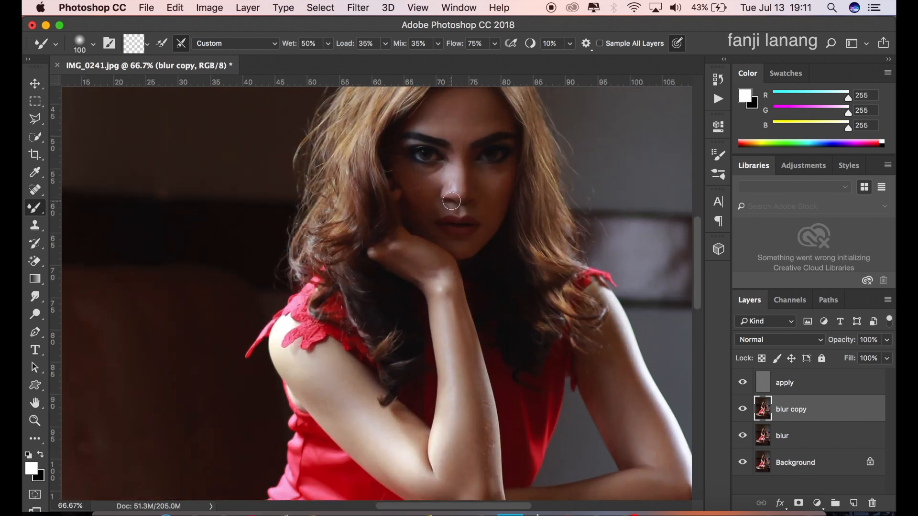
{"action": "key", "text": "bracketright"}
{"action": "left_click_drag", "start_coordinate": [449, 204], "coordinate": [447, 289]}
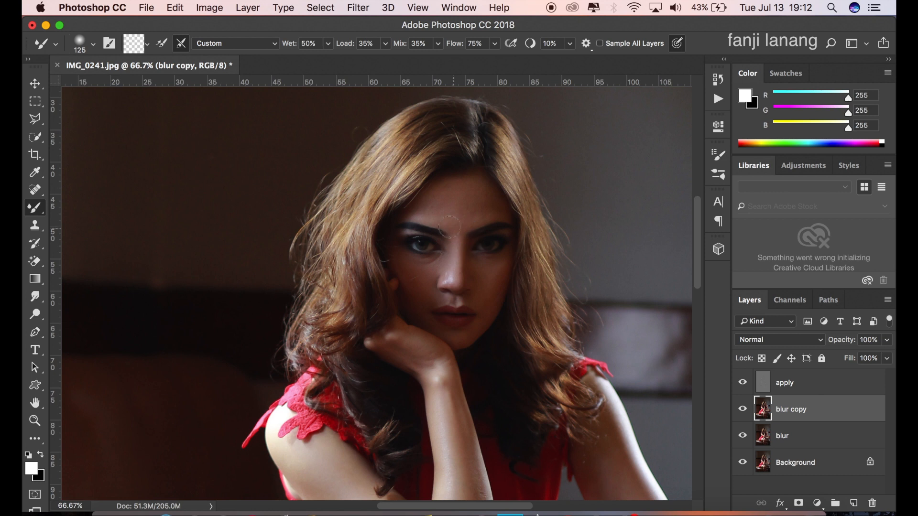
{"action": "left_click_drag", "start_coordinate": [428, 211], "coordinate": [438, 200]}
{"action": "key", "text": "bracketright"}
{"action": "key", "text": "bracketright"}
{"action": "mouse_move", "coordinate": [464, 190]}
{"action": "left_mouse_down"}
{"action": "mouse_move", "coordinate": [483, 200]}
{"action": "mouse_move", "coordinate": [460, 208]}
{"action": "mouse_move", "coordinate": [484, 205]}
{"action": "left_mouse_up"}
- Smooth the skin on the cheeks and around the nose with short Mixer Brush strokes on the blur copy layer
{"action": "left_click_drag", "start_coordinate": [486, 268], "coordinate": [488, 278]}
{"action": "mouse_move", "coordinate": [447, 247]}
{"action": "left_mouse_down"}
{"action": "mouse_move", "coordinate": [448, 274]}
{"action": "mouse_move", "coordinate": [432, 258]}
{"action": "mouse_move", "coordinate": [440, 274]}
{"action": "left_mouse_up"}
{"action": "mouse_move", "coordinate": [484, 304]}
{"action": "left_mouse_down"}
{"action": "mouse_move", "coordinate": [490, 272]}
{"action": "mouse_move", "coordinate": [501, 266]}
{"action": "mouse_move", "coordinate": [491, 286]}
{"action": "mouse_move", "coordinate": [503, 259]}
{"action": "left_mouse_up"}
{"action": "scroll", "coordinate": [489, 262], "scroll_direction": "down", "scroll_amount": 5}
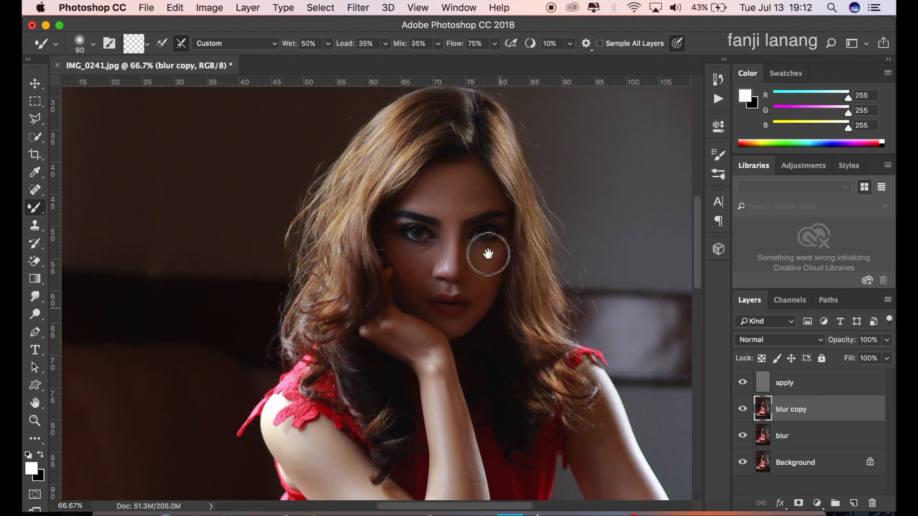
- Compare the face before and after smoothing by hiding and showing the blur copy layer
{"action": "left_click_drag", "start_coordinate": [489, 255], "coordinate": [492, 255]}
{"action": "left_click", "coordinate": [741, 409]}
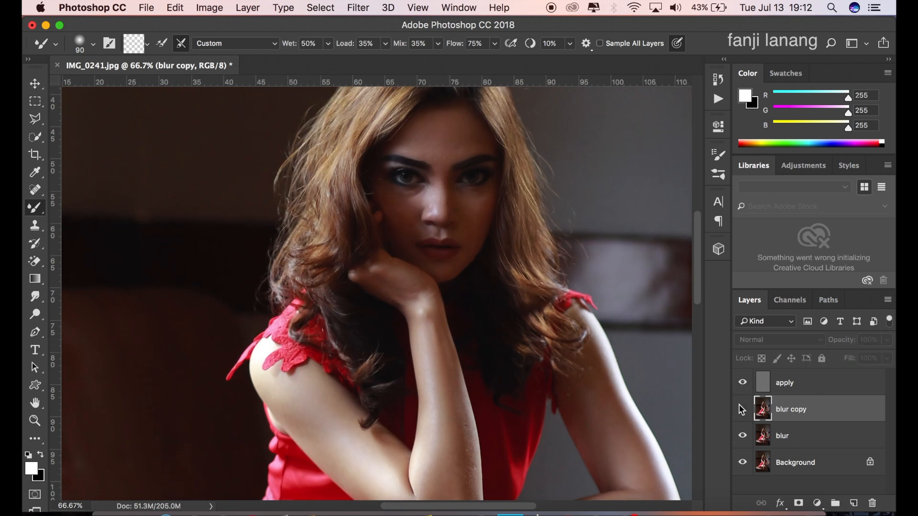
{"action": "left_click", "coordinate": [741, 409]}
{"action": "left_click", "coordinate": [742, 409]}
{"action": "left_click", "coordinate": [741, 409]}
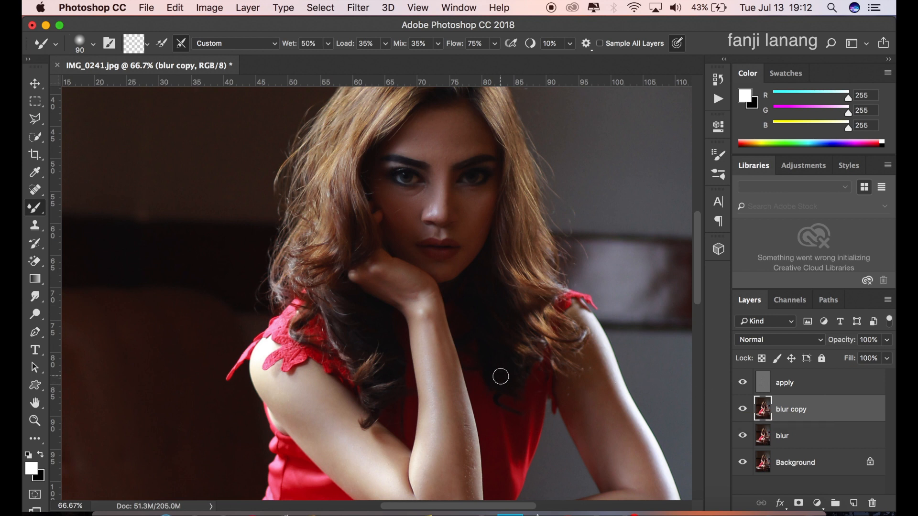
- Smooth the skin of the arms on the blur copy layer with the Mixer Brush, enlarging the brush to 250
{"action": "left_click_drag", "start_coordinate": [501, 373], "coordinate": [508, 276]}
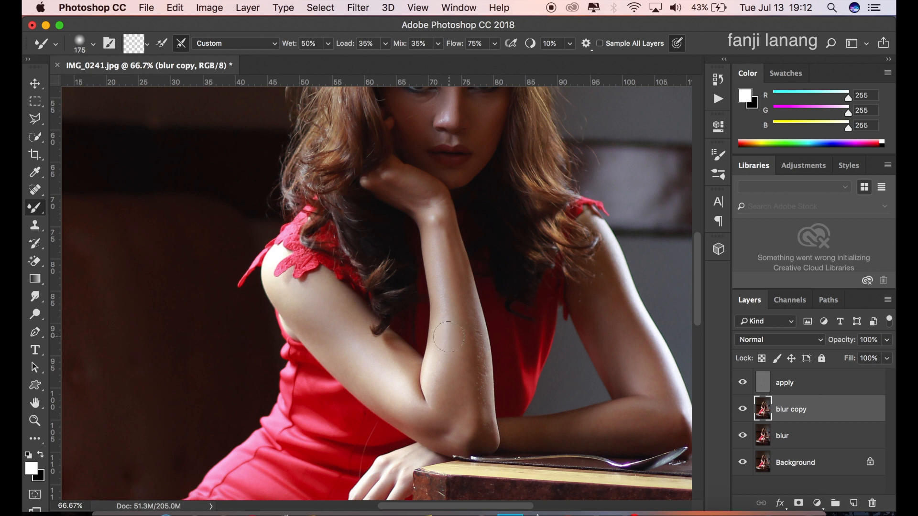
{"action": "left_click_drag", "start_coordinate": [440, 254], "coordinate": [447, 385]}
{"action": "left_click_drag", "start_coordinate": [446, 347], "coordinate": [448, 389]}
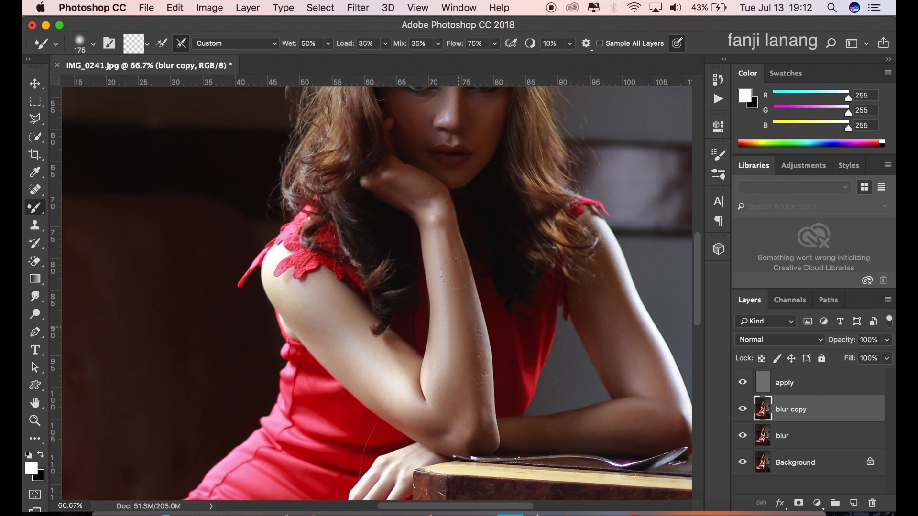
{"action": "mouse_move", "coordinate": [393, 375]}
{"action": "left_mouse_down"}
{"action": "mouse_move", "coordinate": [313, 299]}
{"action": "mouse_move", "coordinate": [291, 292]}
{"action": "mouse_move", "coordinate": [347, 364]}
{"action": "left_mouse_up"}
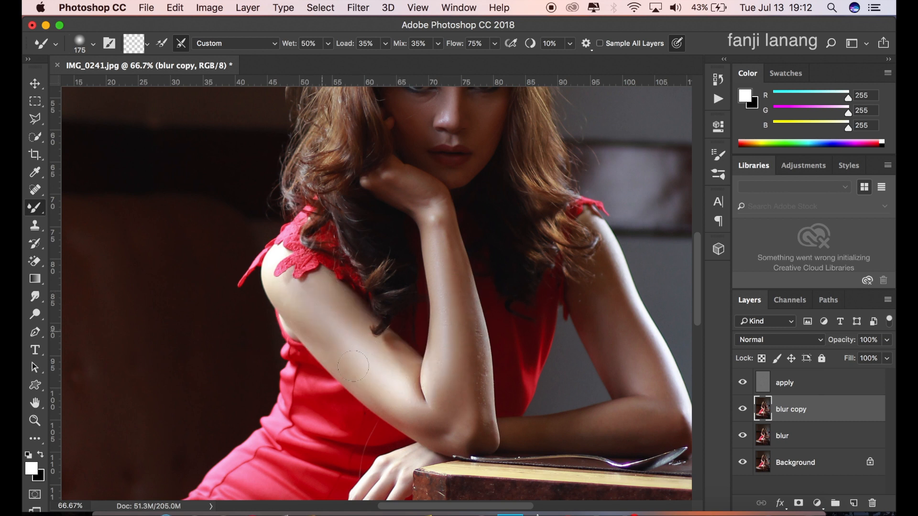
{"action": "key", "text": "bracketright"}
{"action": "key", "text": "bracketright"}
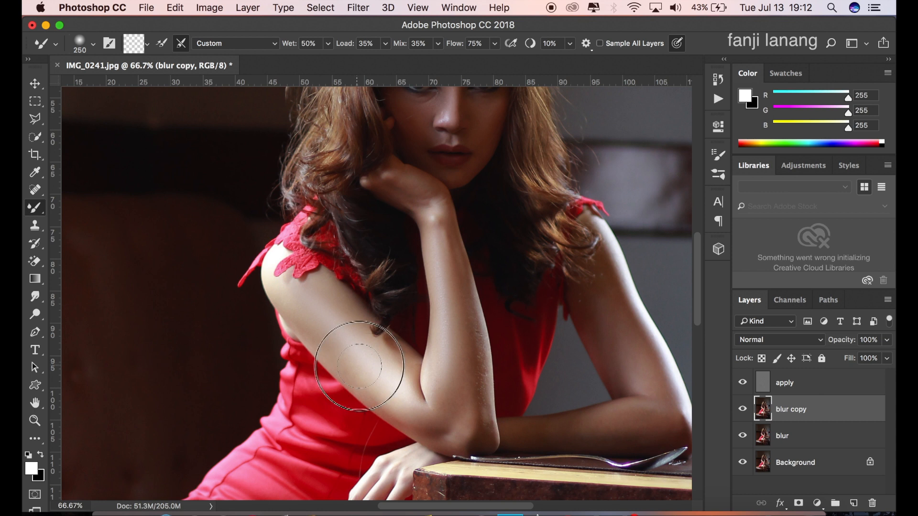
{"action": "mouse_move", "coordinate": [598, 350]}
{"action": "left_mouse_down"}
{"action": "mouse_move", "coordinate": [557, 311]}
{"action": "mouse_move", "coordinate": [513, 320]}
{"action": "left_mouse_up"}
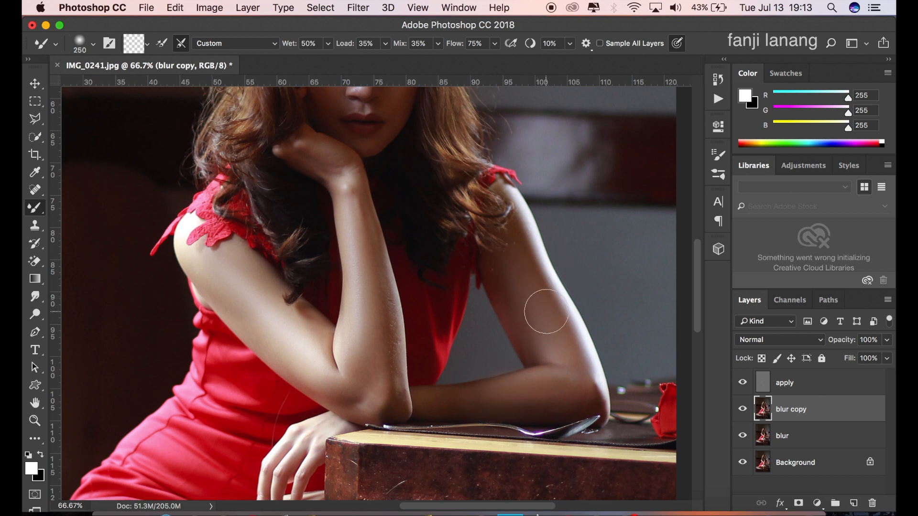
- Compare the arm and face retouching by toggling the visibility of the blur copy layer
{"action": "key", "text": "super+minus"}
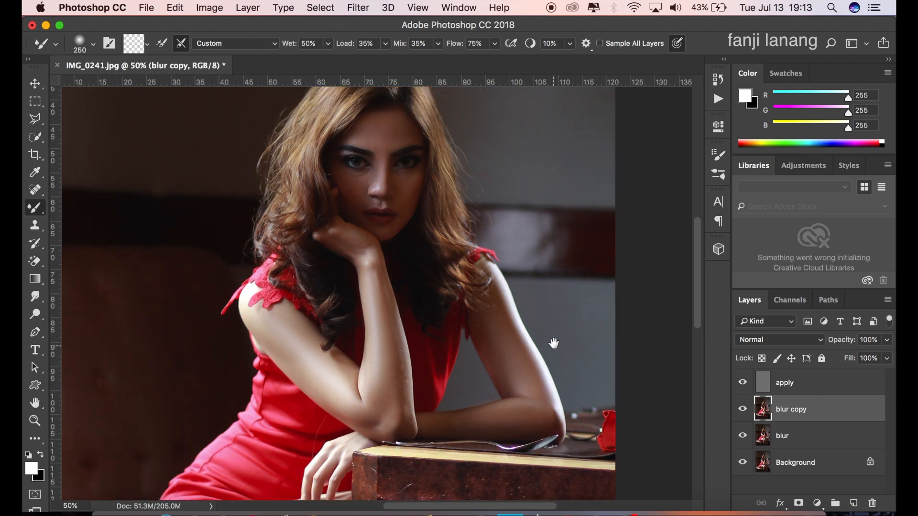
{"action": "left_click", "coordinate": [743, 408]}
{"action": "left_click", "coordinate": [742, 409]}
- Duplicate the apply layer and add a layer mask to the copy
{"action": "left_click", "coordinate": [787, 381]}
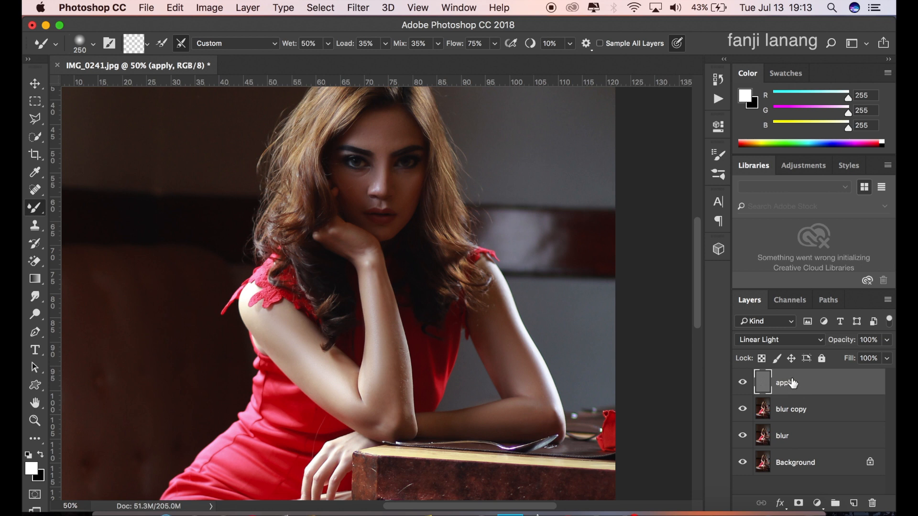
{"action": "left_click_drag", "start_coordinate": [793, 382], "coordinate": [854, 503]}
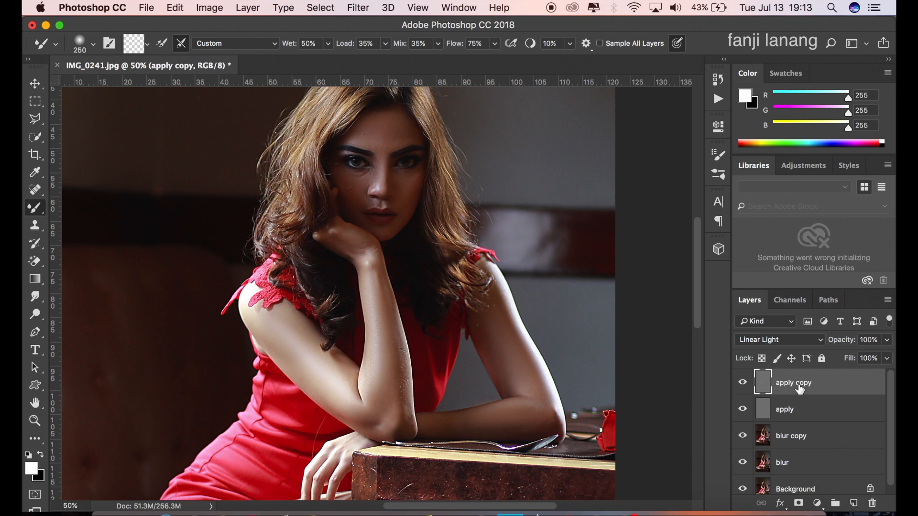
{"action": "left_click", "coordinate": [799, 502]}
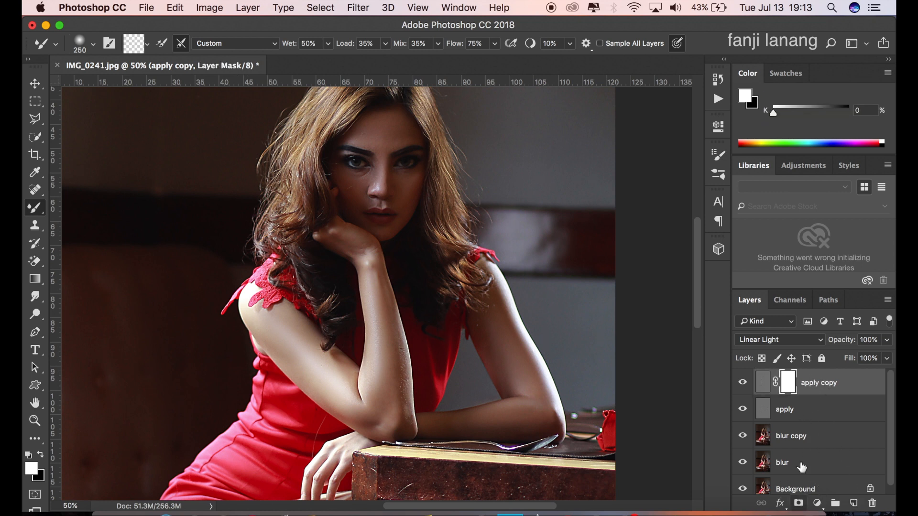
- Invert the apply copy layer's mask to black
{"action": "left_click", "coordinate": [213, 9]}
{"action": "mouse_move", "coordinate": [267, 45]}
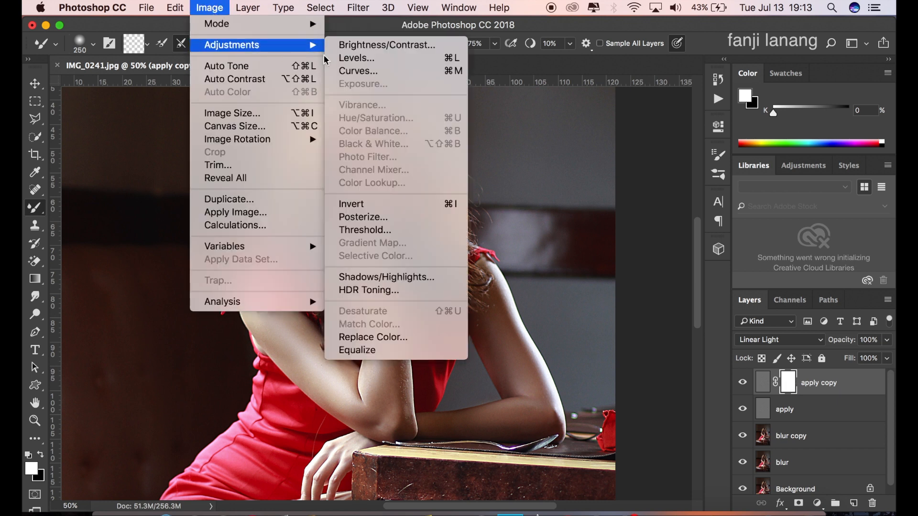
{"action": "left_click", "coordinate": [370, 206]}
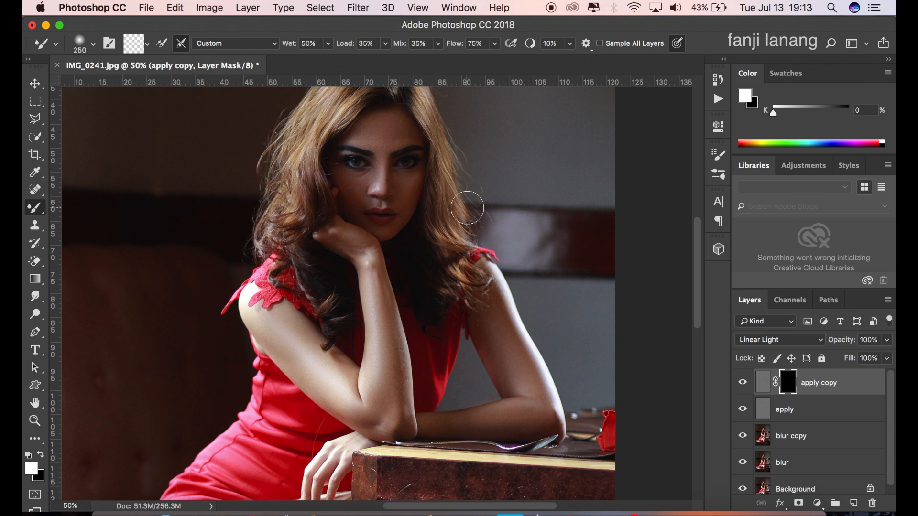
- Paint white with the regular Brush at size 500 over both eyes and the mouth on the apply copy mask
{"action": "left_click", "coordinate": [34, 207]}
{"action": "left_click", "coordinate": [82, 209]}
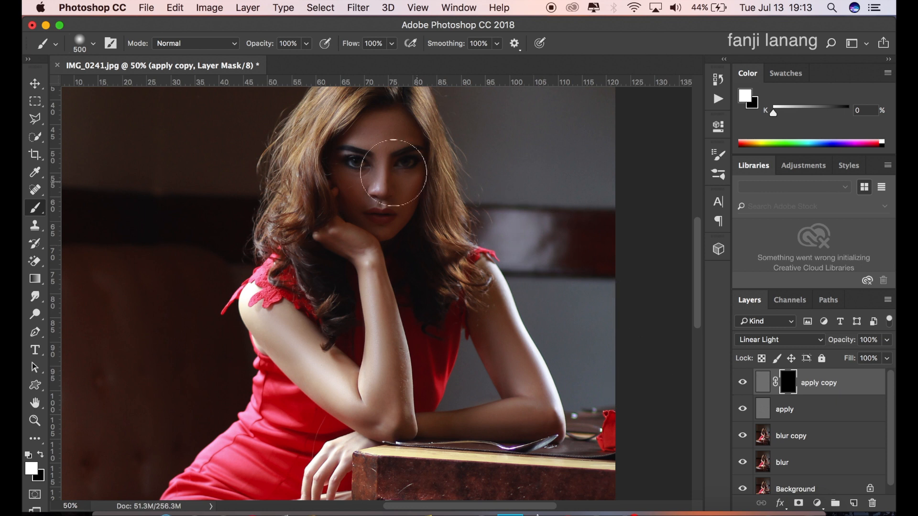
{"action": "left_click", "coordinate": [352, 157]}
{"action": "left_click", "coordinate": [404, 159]}
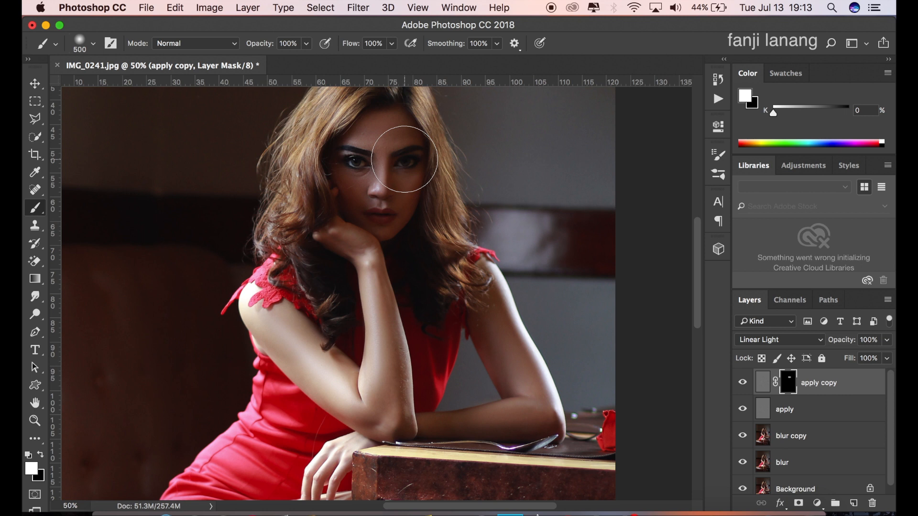
{"action": "left_click", "coordinate": [380, 208]}
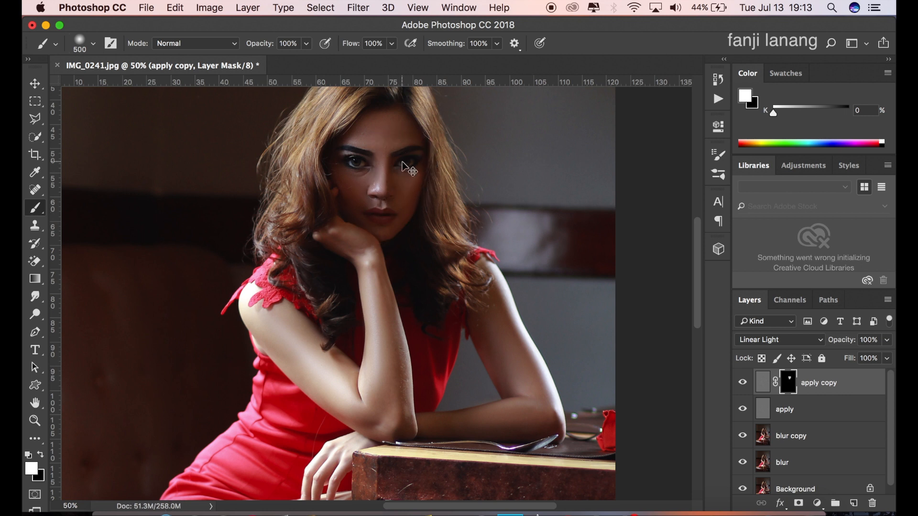
- Group all layers from apply copy down to blur into a Pass Through group named "Frequency sparation"
{"action": "key", "text": "super+minus"}
{"action": "key", "text": "super+minus"}
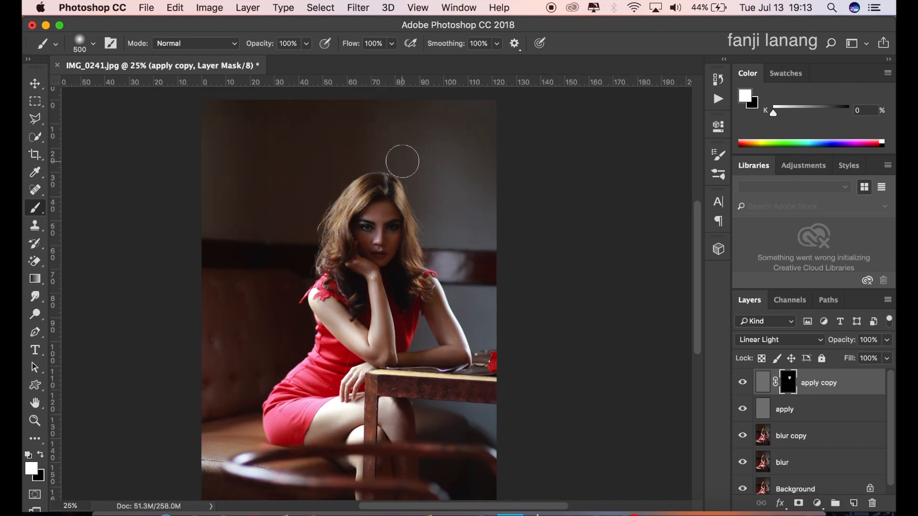
{"action": "scroll", "coordinate": [892, 440], "scroll_direction": "down", "scroll_amount": 2}
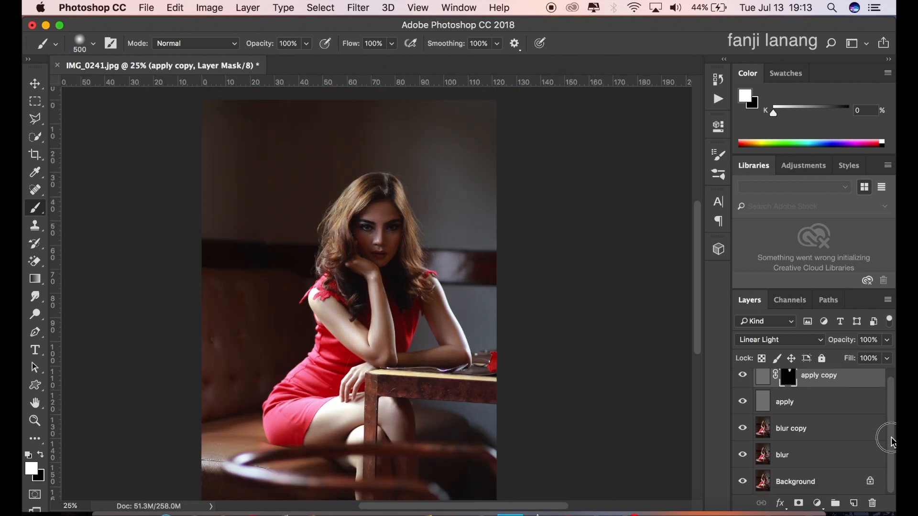
{"action": "left_click", "coordinate": [834, 455], "text": "shift"}
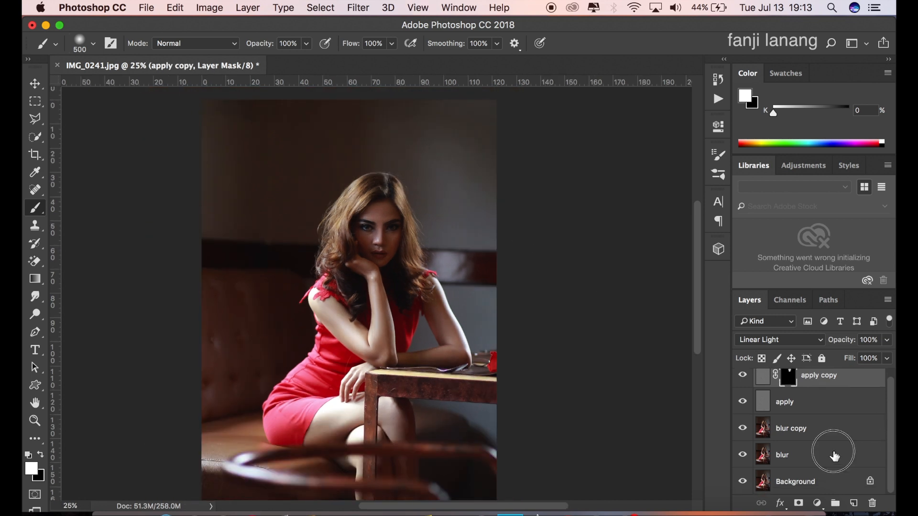
{"action": "right_click", "coordinate": [811, 397]}
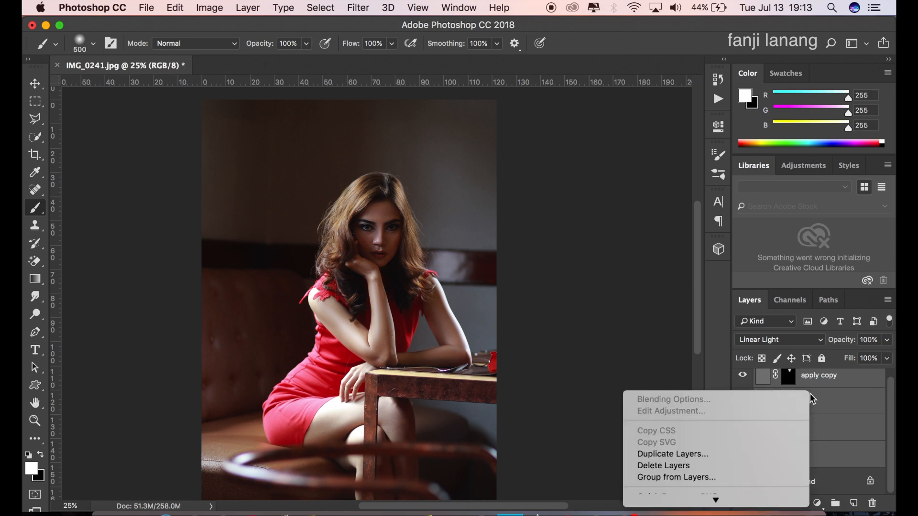
{"action": "left_click", "coordinate": [686, 472]}
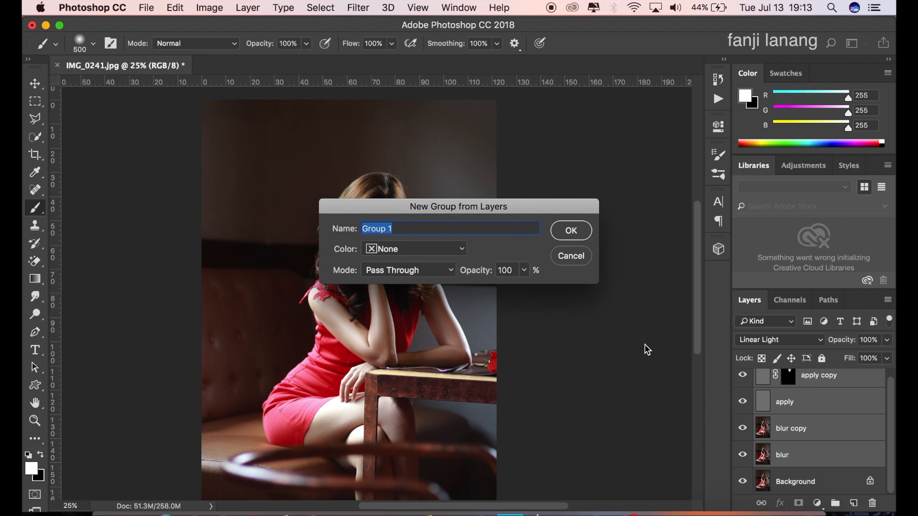
{"action": "type", "text": "Frequency sparation"}
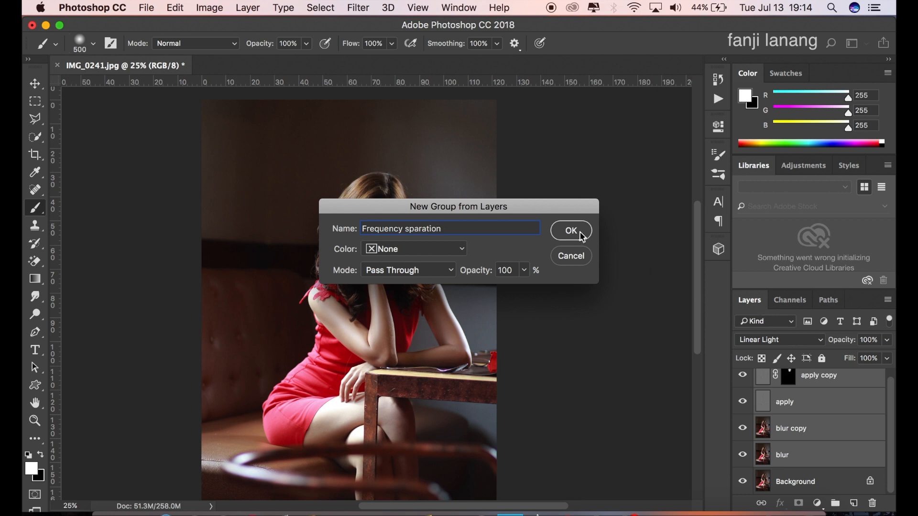
{"action": "left_click", "coordinate": [571, 231]}
{"action": "left_click", "coordinate": [742, 373]}
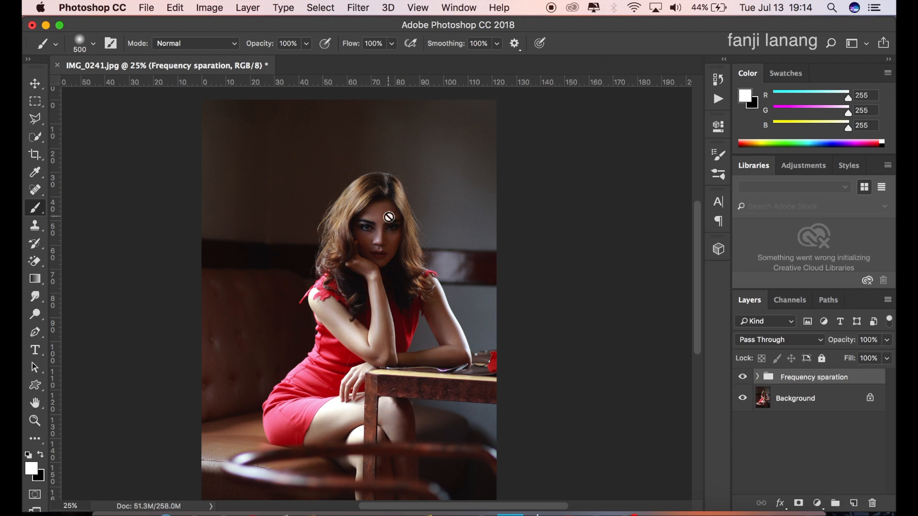
- Add a blank layer above the group and fill it using Apply Image with the Merged layer and Normal blending
{"action": "left_click", "coordinate": [853, 503]}
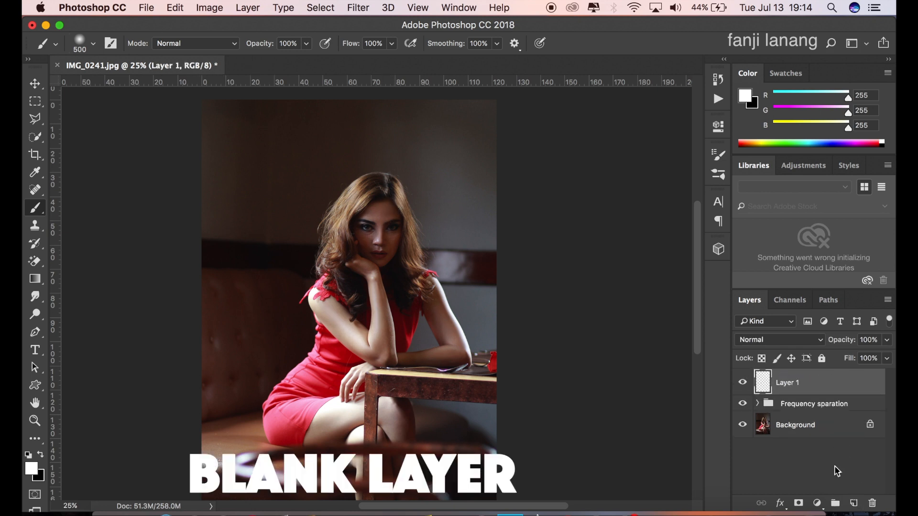
{"action": "left_click", "coordinate": [208, 8]}
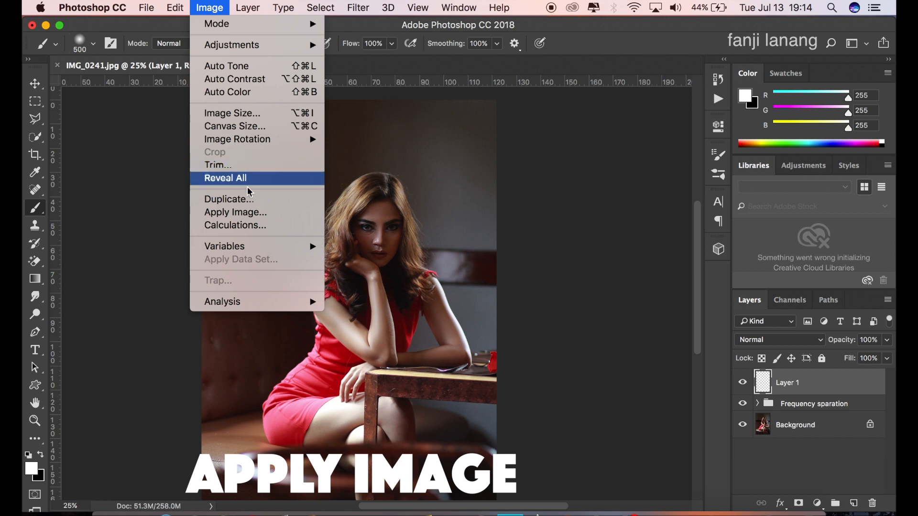
{"action": "left_click", "coordinate": [251, 213]}
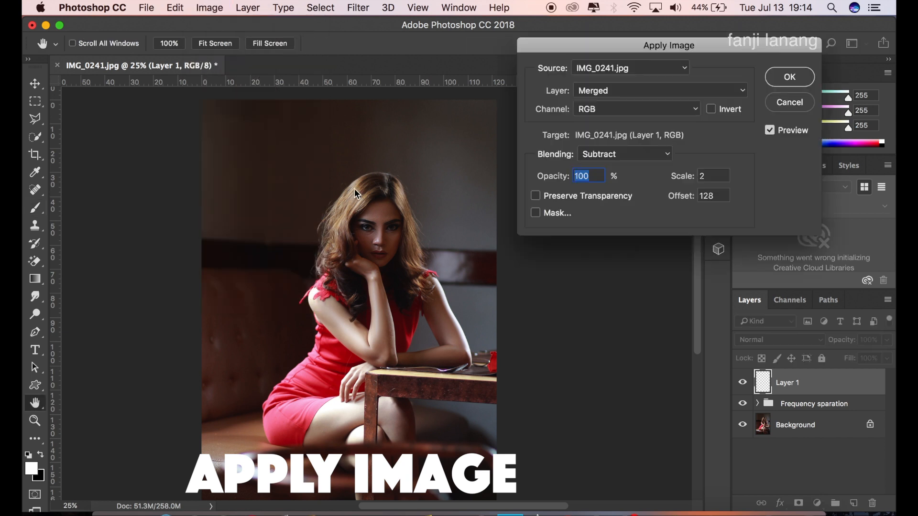
{"action": "left_click", "coordinate": [632, 152]}
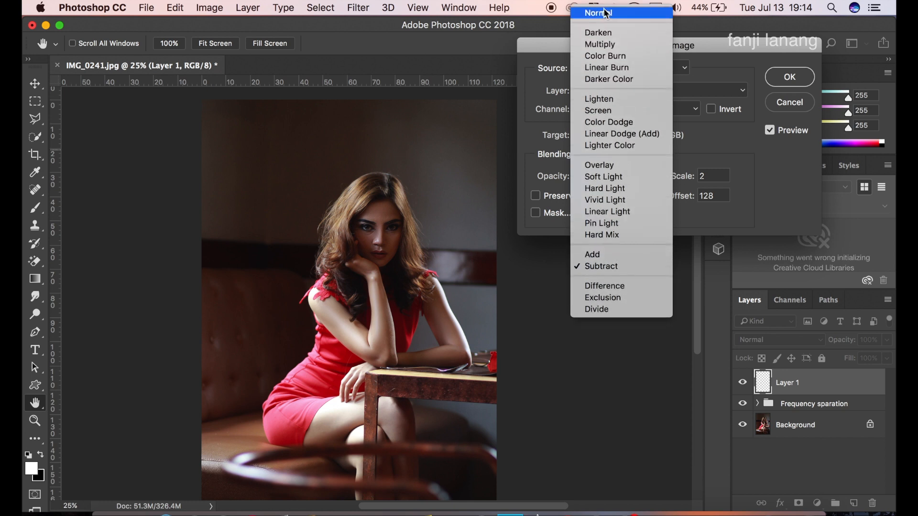
{"action": "left_click", "coordinate": [598, 15]}
{"action": "left_click", "coordinate": [783, 80]}
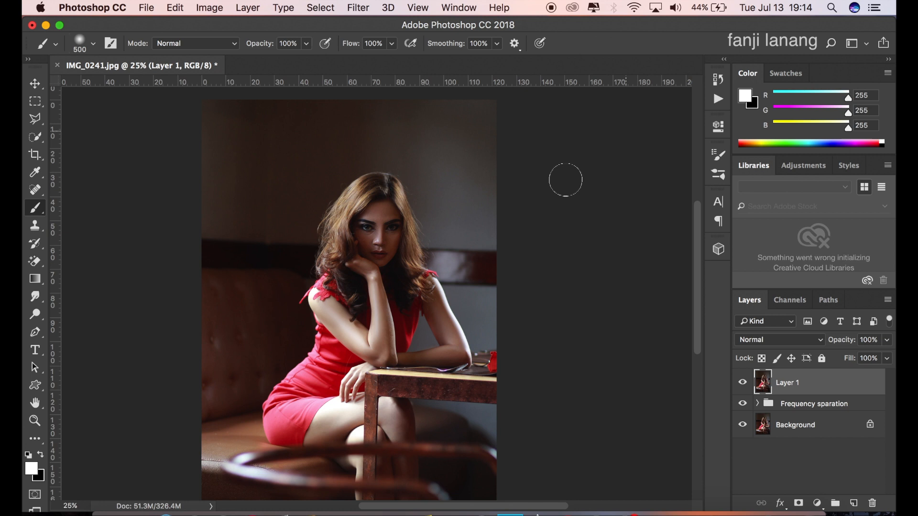
- Set up Calculations with the Merged layer's Red channel, Layer 1's Green channel as Source 2, Multiply blending and New Channel as result
{"action": "left_click", "coordinate": [208, 9]}
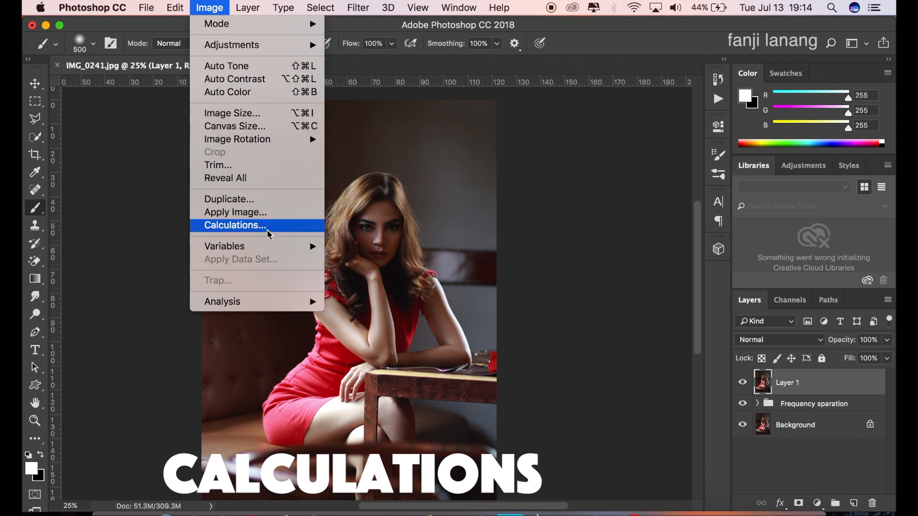
{"action": "left_click", "coordinate": [267, 229]}
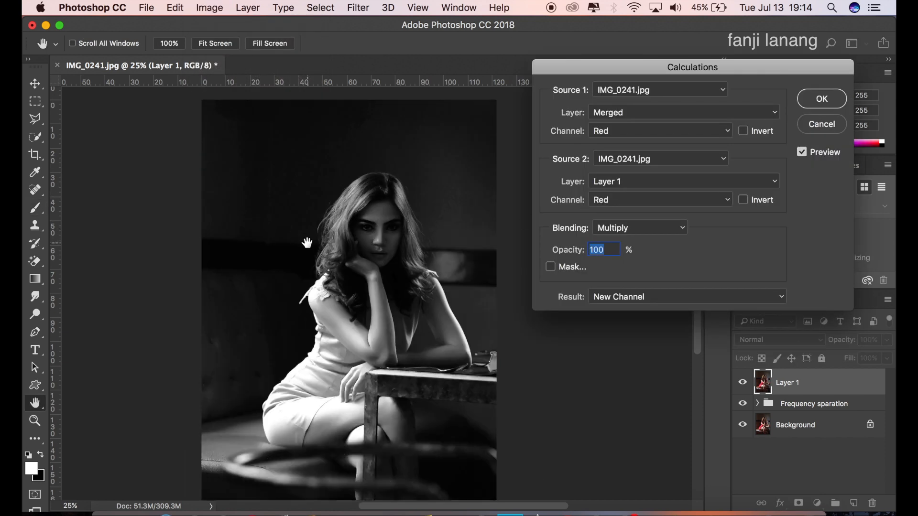
{"action": "left_click", "coordinate": [629, 197]}
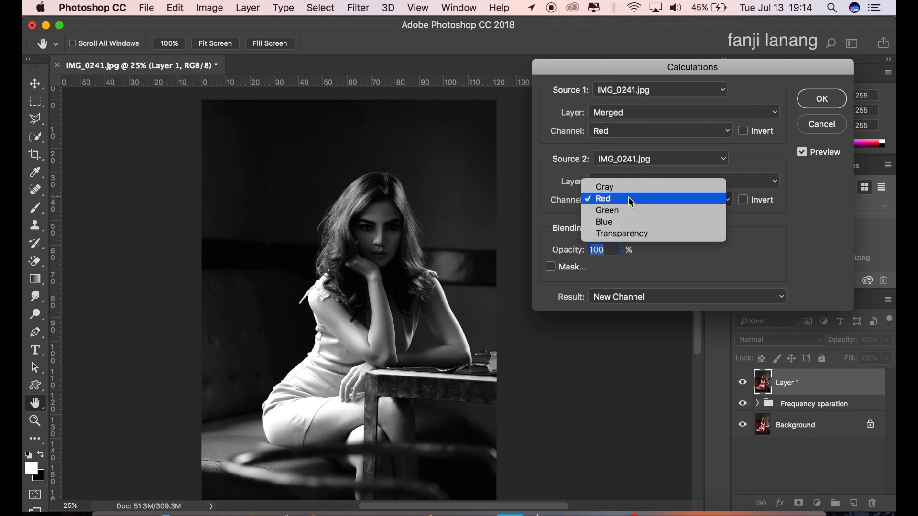
{"action": "left_click", "coordinate": [621, 220]}
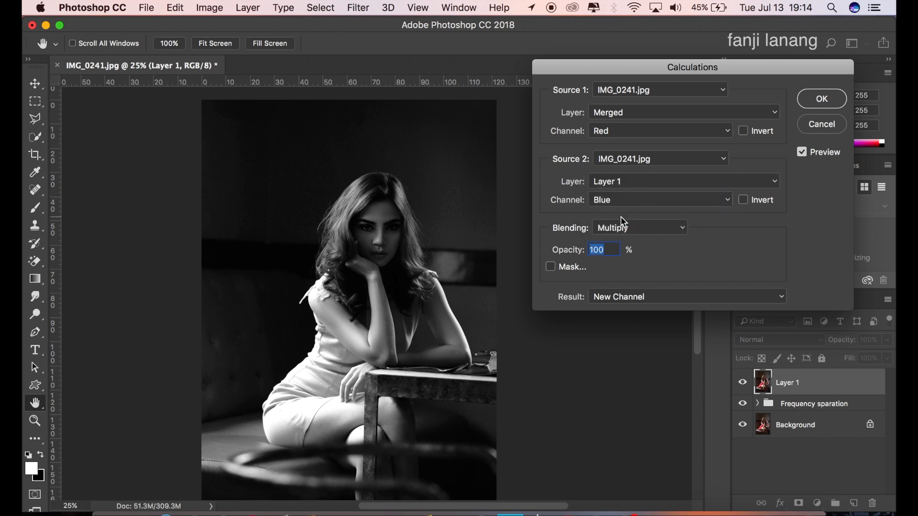
{"action": "left_click", "coordinate": [624, 196]}
{"action": "left_click", "coordinate": [624, 194]}
{"action": "left_click", "coordinate": [624, 196]}
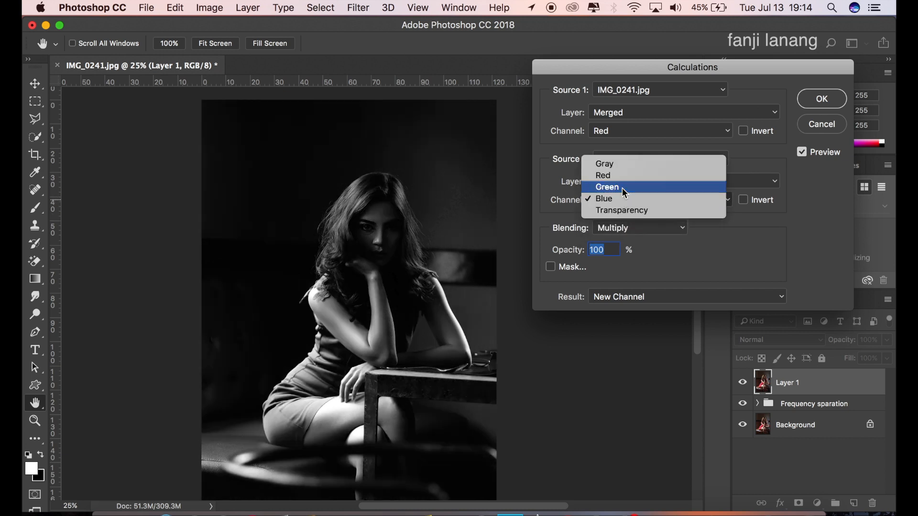
{"action": "left_click", "coordinate": [621, 189]}
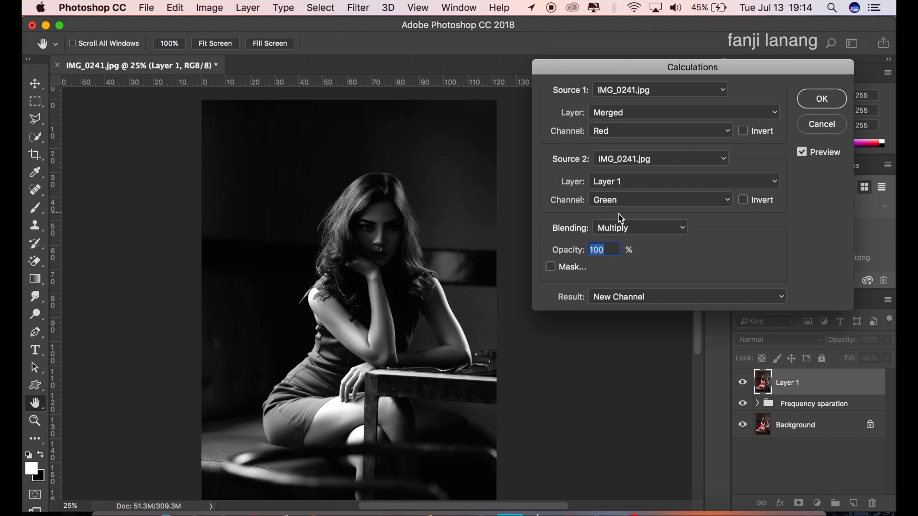
- Compare Blue with Green as the Source 2 channel, settle on Green, and create the new channel
{"action": "left_click", "coordinate": [619, 205]}
{"action": "left_click", "coordinate": [618, 207]}
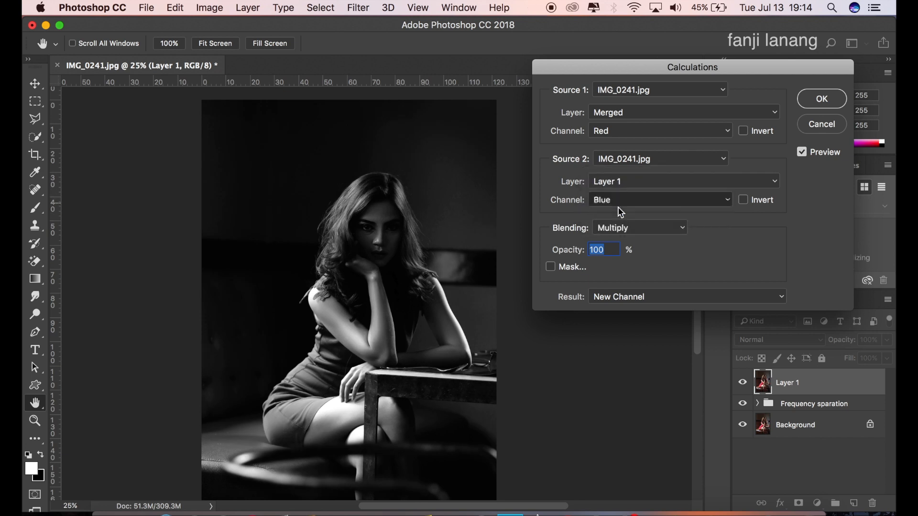
{"action": "left_click", "coordinate": [620, 198]}
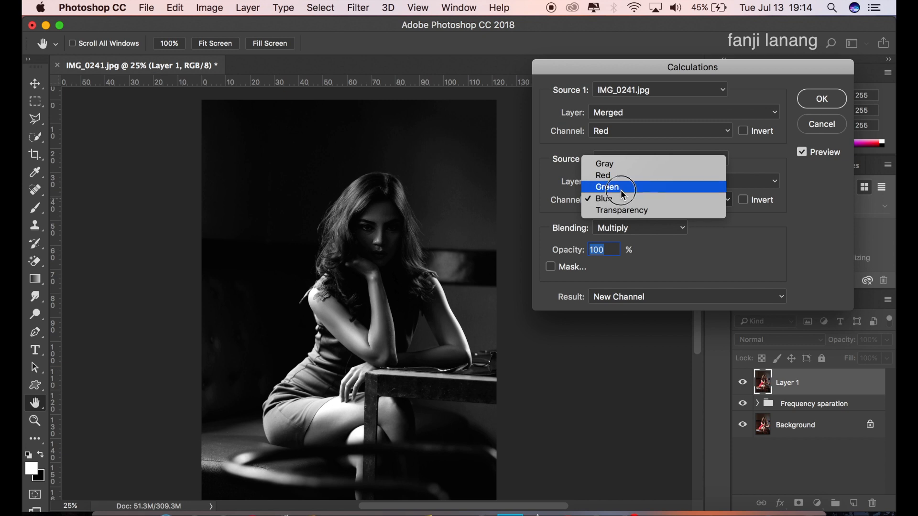
{"action": "left_click", "coordinate": [620, 190]}
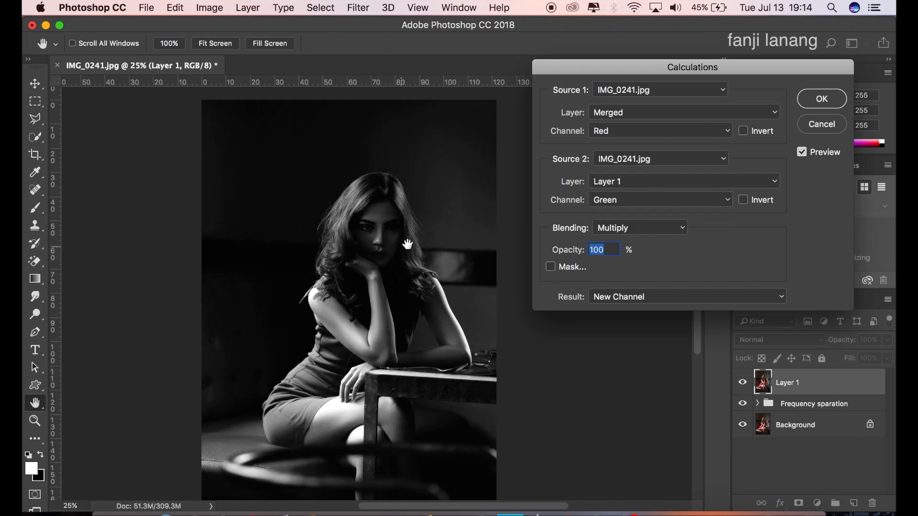
{"action": "left_click", "coordinate": [629, 201]}
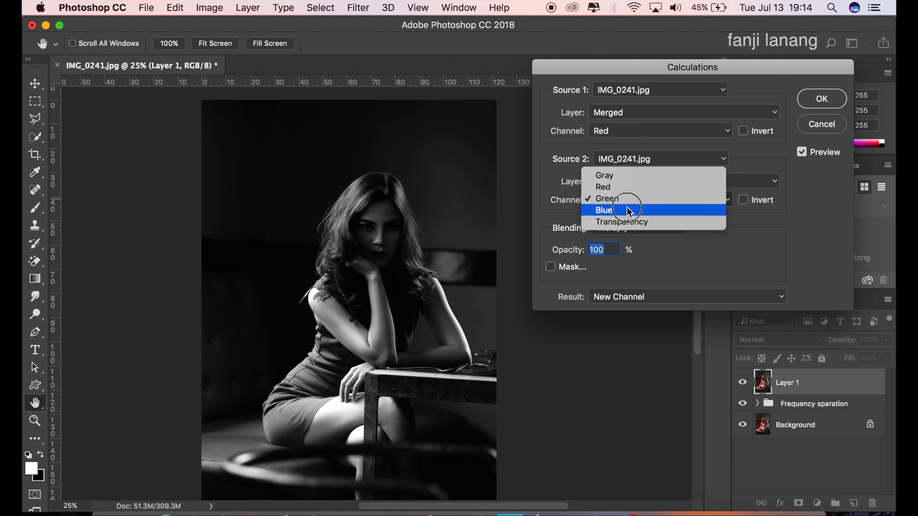
{"action": "left_click", "coordinate": [625, 207]}
{"action": "left_click", "coordinate": [631, 204]}
{"action": "left_click", "coordinate": [631, 191]}
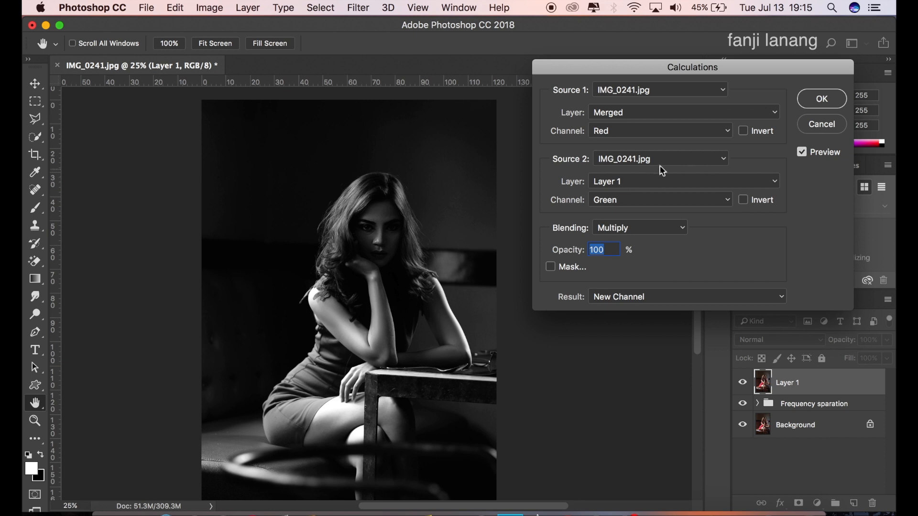
{"action": "left_click", "coordinate": [818, 99]}
{"action": "key", "text": "b"}
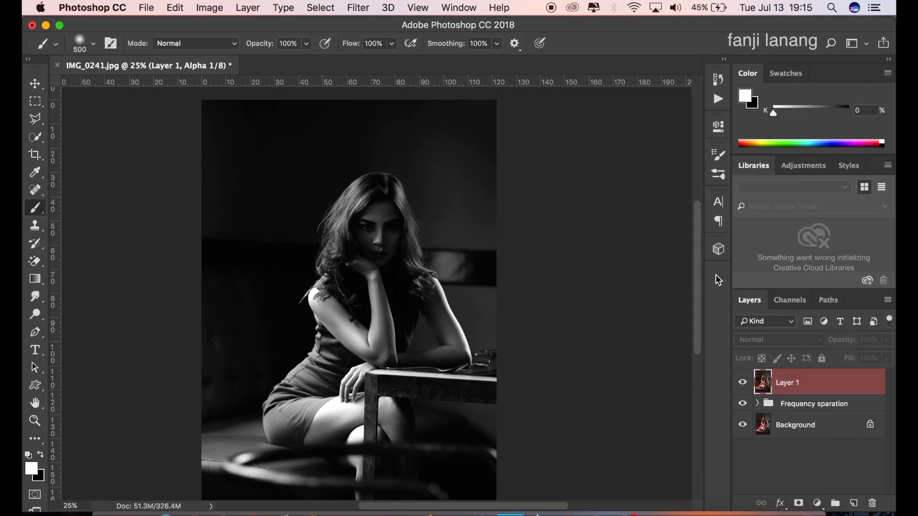
- Select the entire Alpha 1 channel image and copy it
{"action": "left_click", "coordinate": [793, 305]}
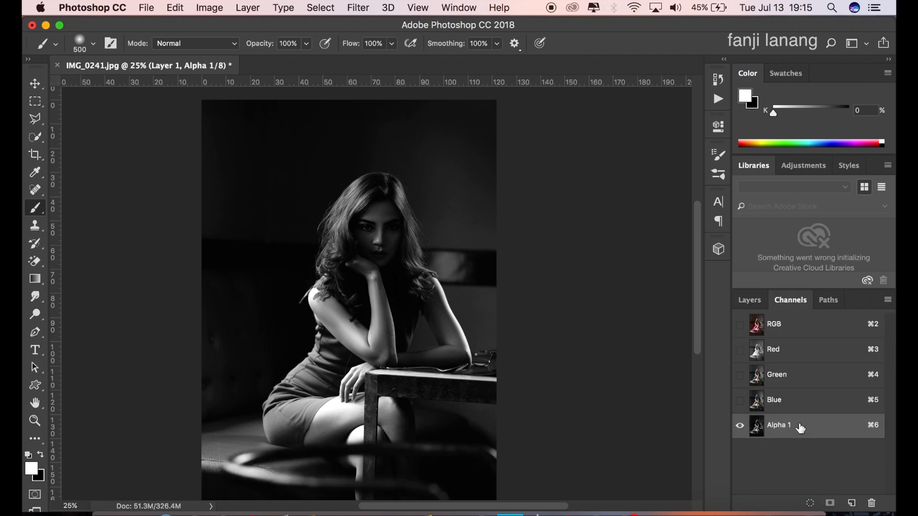
{"action": "left_click", "coordinate": [320, 7]}
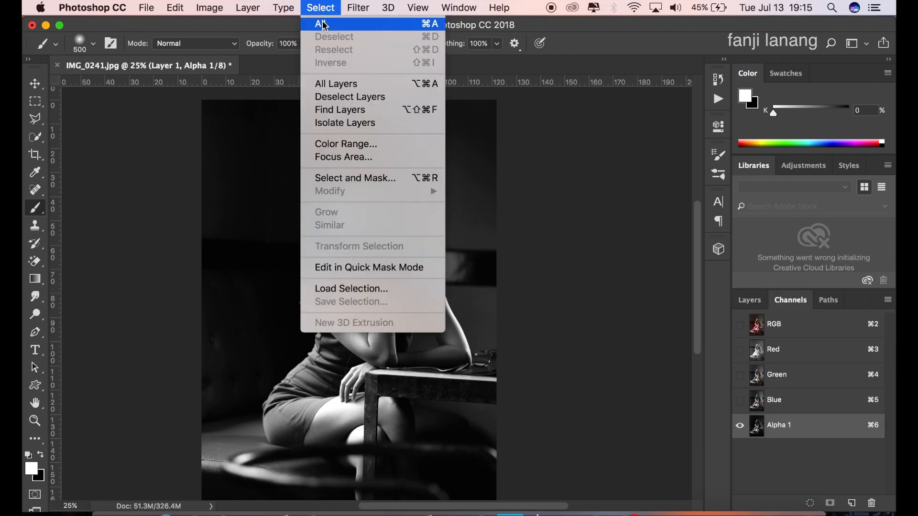
{"action": "left_click", "coordinate": [324, 23]}
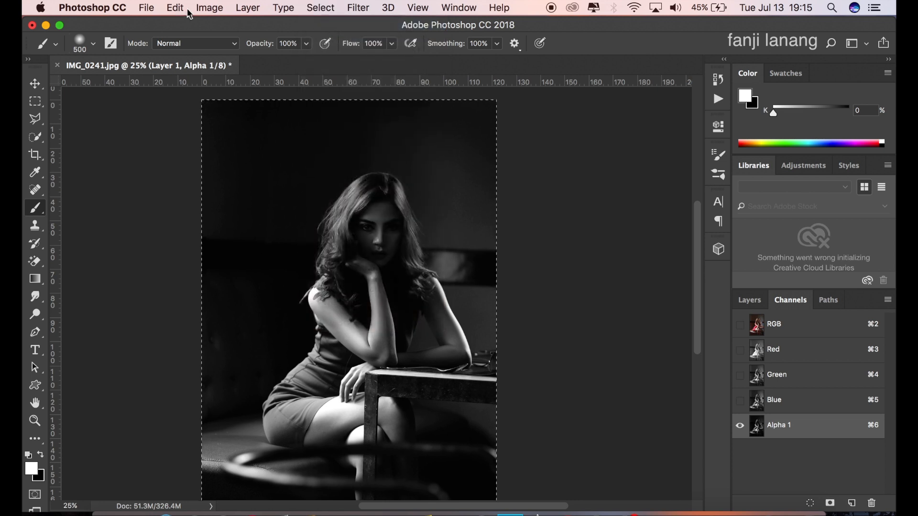
{"action": "left_click", "coordinate": [209, 8]}
{"action": "mouse_move", "coordinate": [176, 9]}
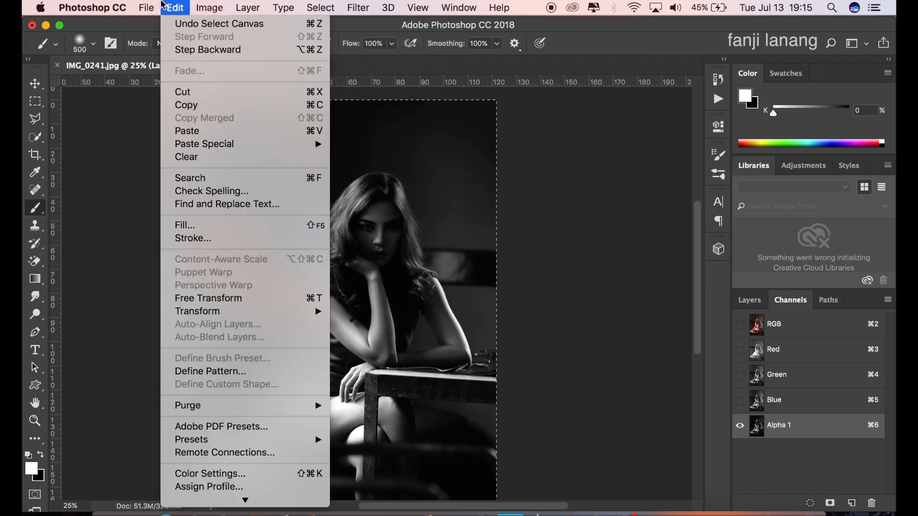
{"action": "left_click", "coordinate": [194, 107]}
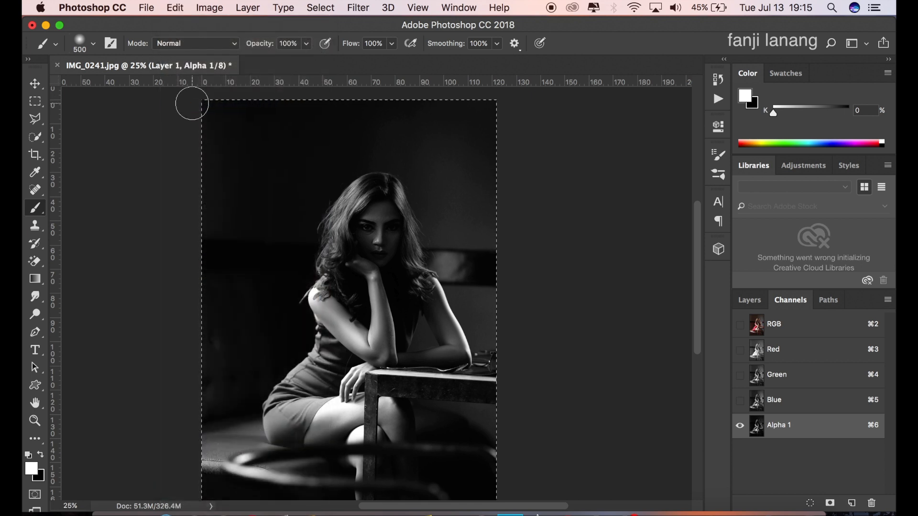
- Switch back to the RGB composite channel and paste the copied channel as a new layer above Layer 1
{"action": "left_click", "coordinate": [796, 327]}
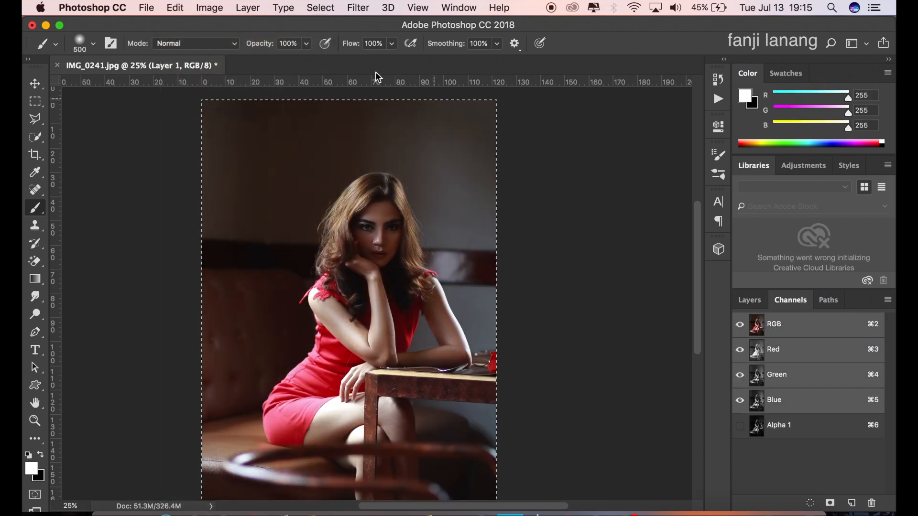
{"action": "left_click", "coordinate": [209, 9]}
{"action": "mouse_move", "coordinate": [175, 7]}
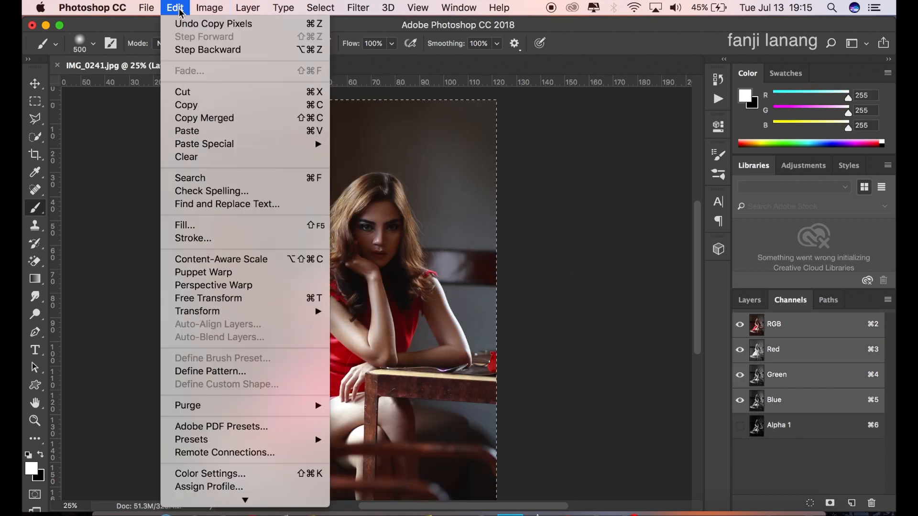
{"action": "left_click", "coordinate": [193, 137]}
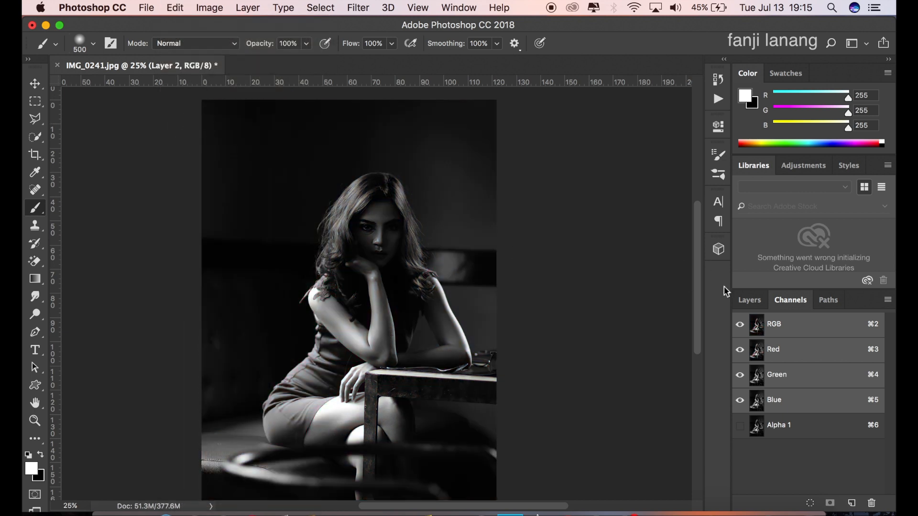
{"action": "left_click", "coordinate": [741, 301]}
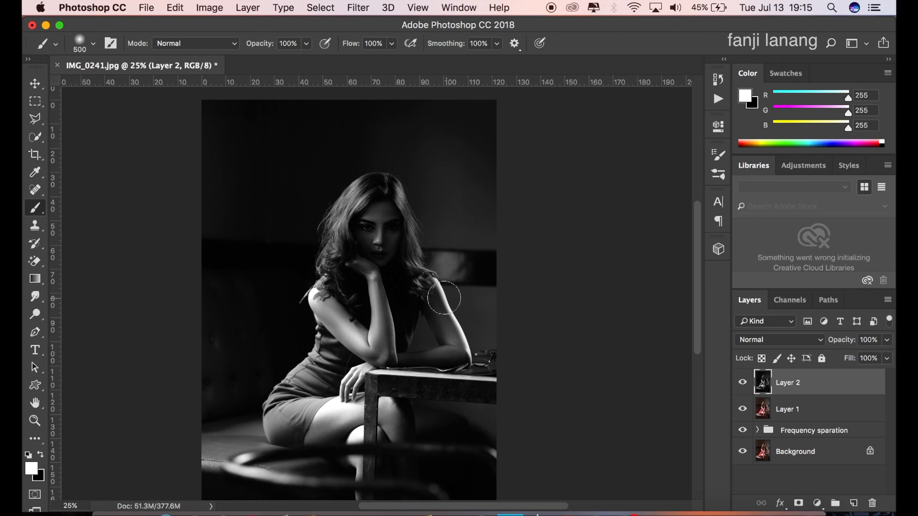
- Compare the photo with and without the pasted black-and-white layer
{"action": "left_click", "coordinate": [742, 383]}
{"action": "left_click", "coordinate": [742, 384]}
{"action": "left_click", "coordinate": [742, 384]}
{"action": "left_click", "coordinate": [742, 384]}
{"action": "left_click", "coordinate": [742, 383]}
- Add a Gradient fill layer with Reverse on and Radial style, centring the gradient on the woman's face
{"action": "key", "text": "super+minus"}
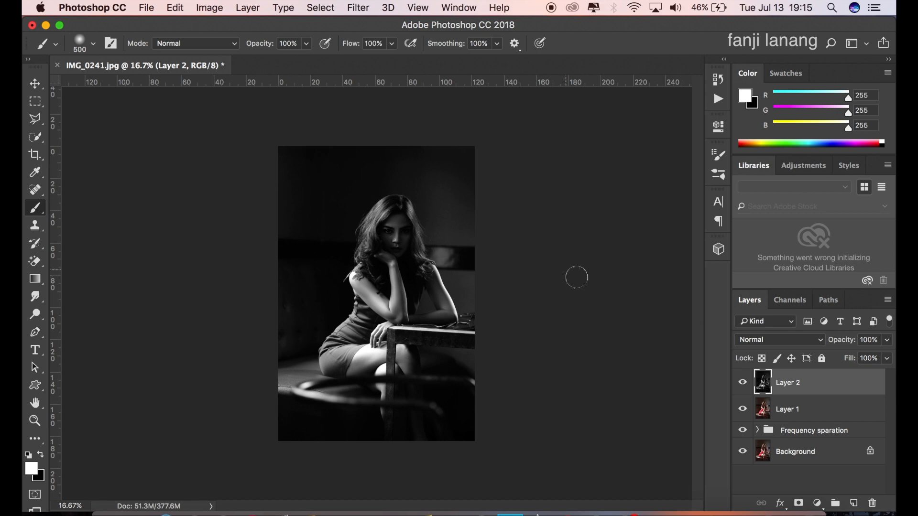
{"action": "left_click", "coordinate": [818, 502]}
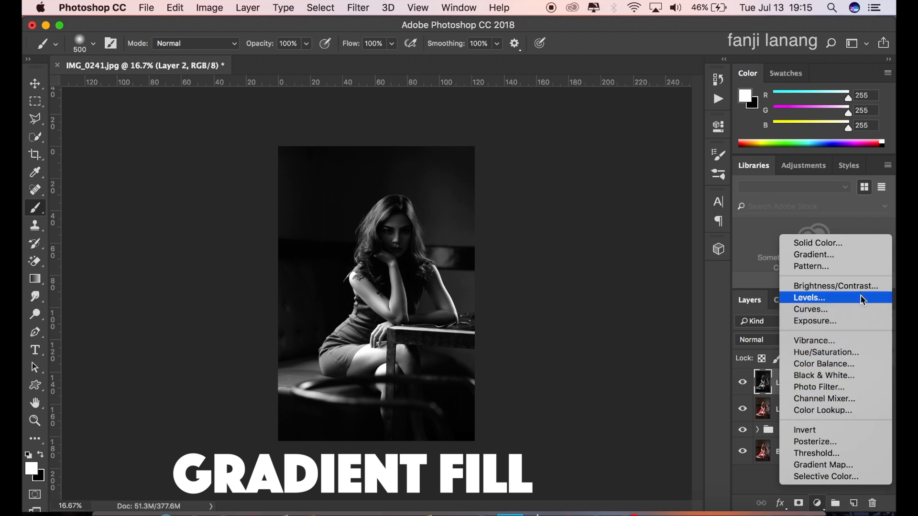
{"action": "left_click", "coordinate": [854, 254]}
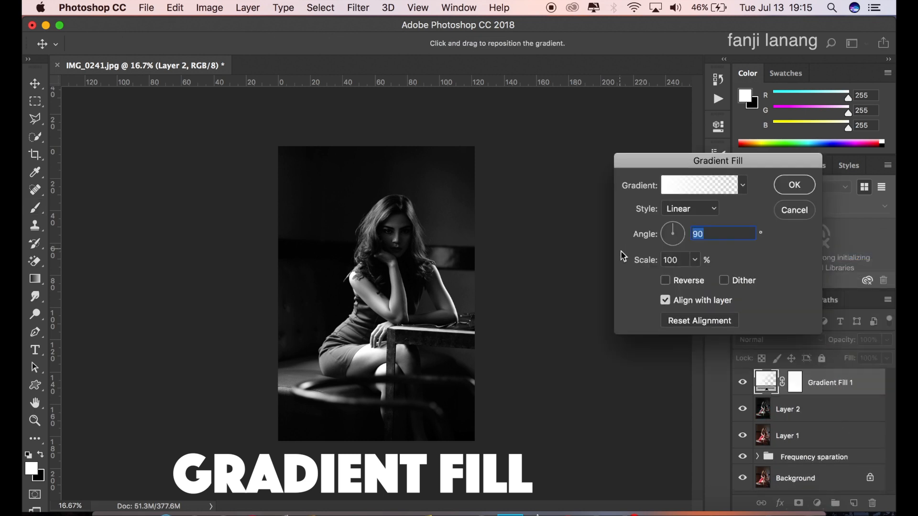
{"action": "left_click", "coordinate": [672, 280]}
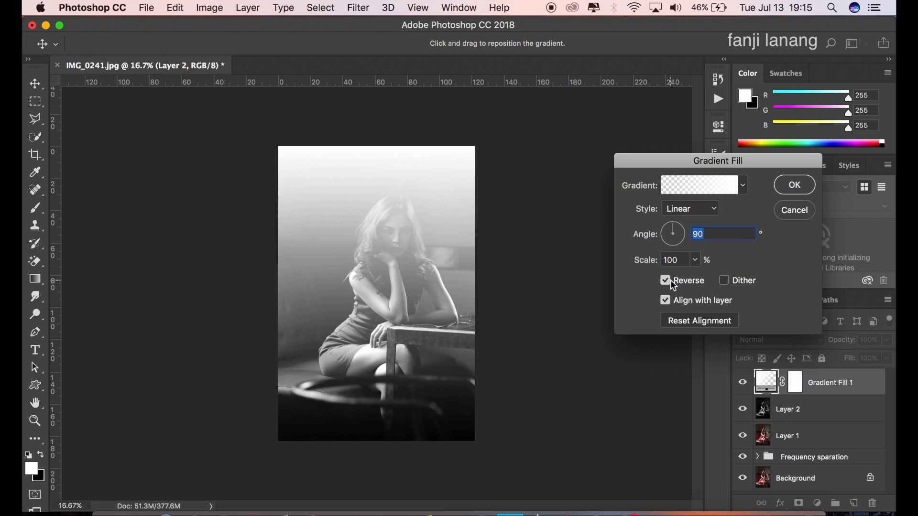
{"action": "left_click", "coordinate": [689, 209]}
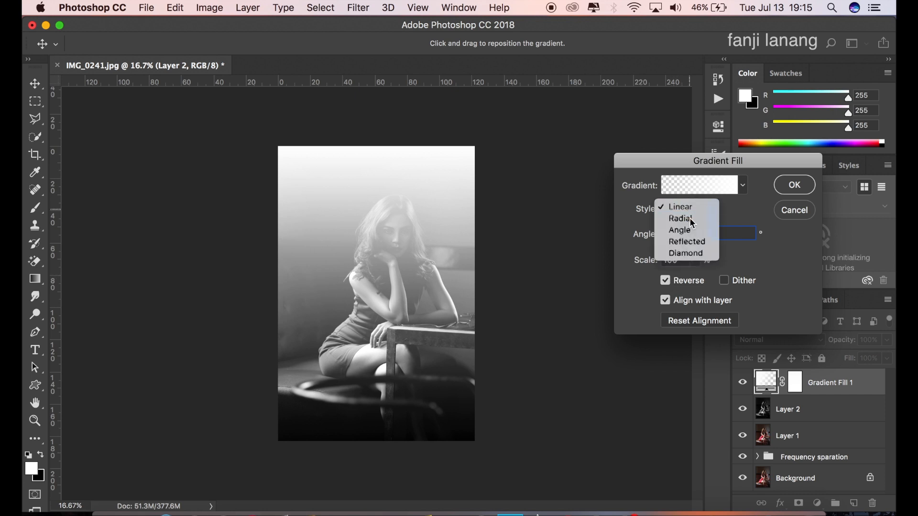
{"action": "left_click", "coordinate": [689, 217]}
{"action": "left_click_drag", "start_coordinate": [380, 327], "coordinate": [397, 251]}
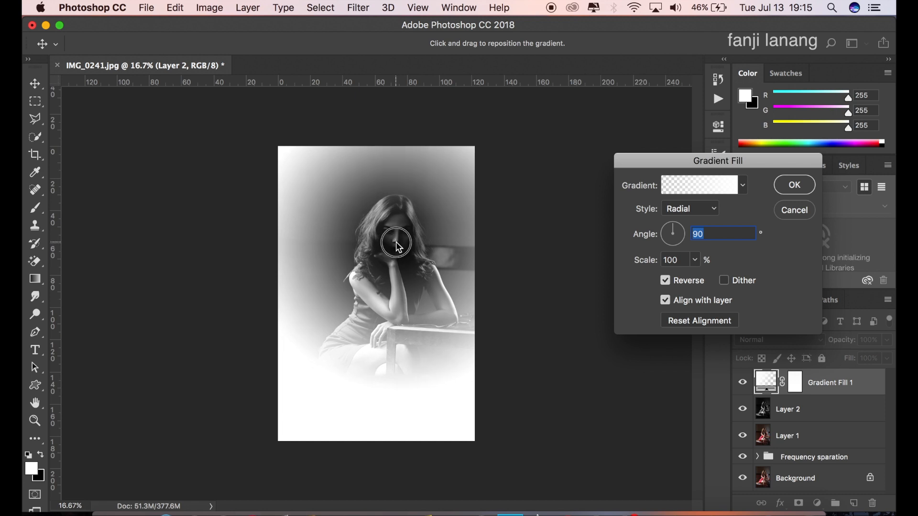
- Apply the semi-transparent grey gradient preset to the fill, with a 45° angle and 232% scale
{"action": "left_click", "coordinate": [701, 185]}
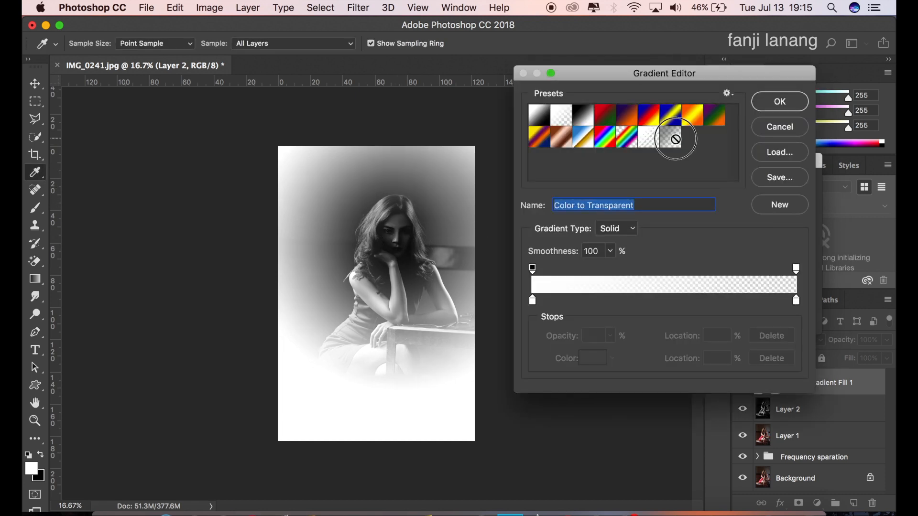
{"action": "left_click", "coordinate": [676, 143]}
{"action": "left_click", "coordinate": [773, 103]}
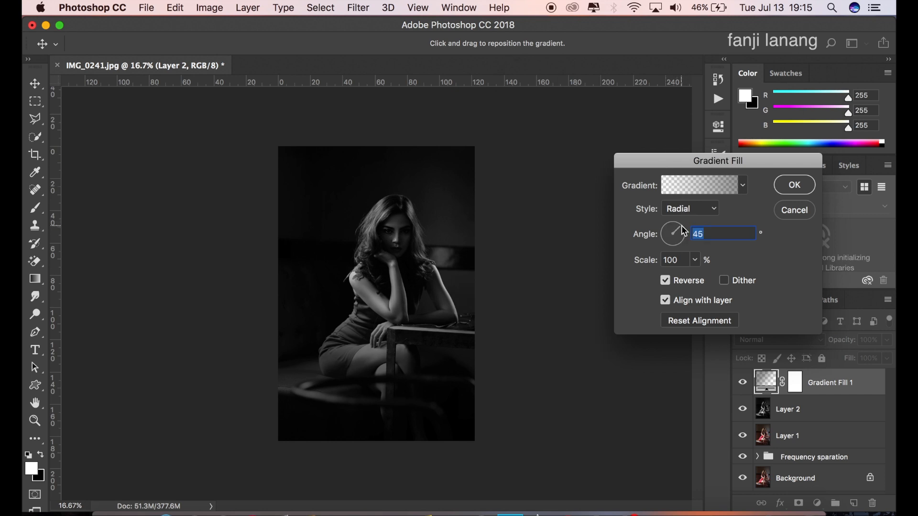
{"action": "left_click", "coordinate": [695, 261]}
{"action": "left_click_drag", "start_coordinate": [696, 275], "coordinate": [701, 279]}
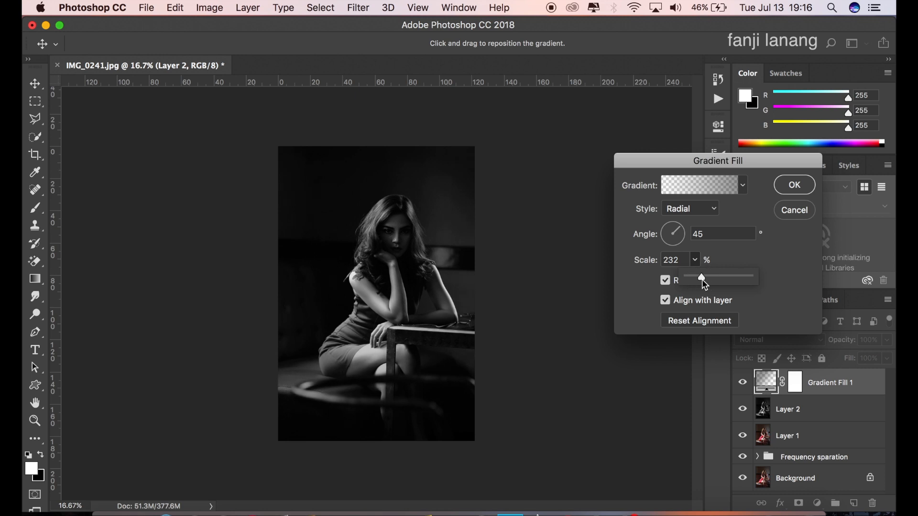
{"action": "left_click", "coordinate": [790, 187]}
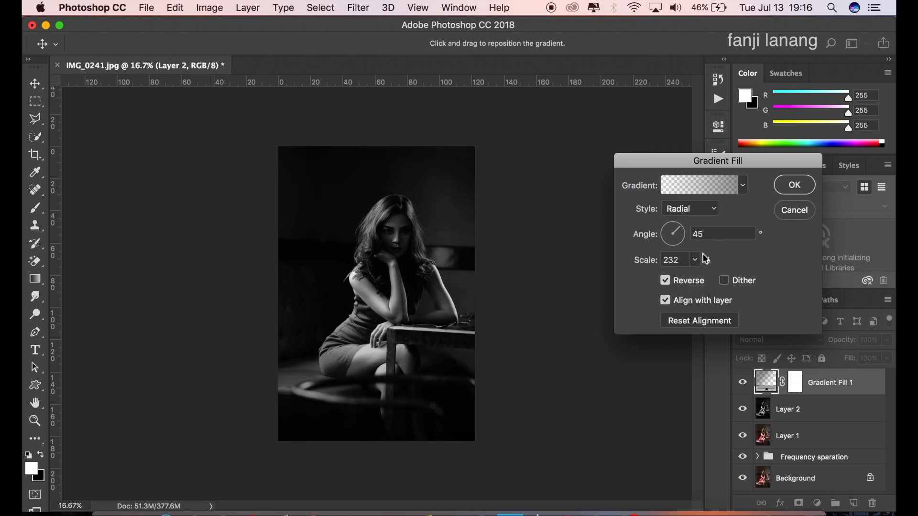
{"action": "left_click", "coordinate": [792, 186]}
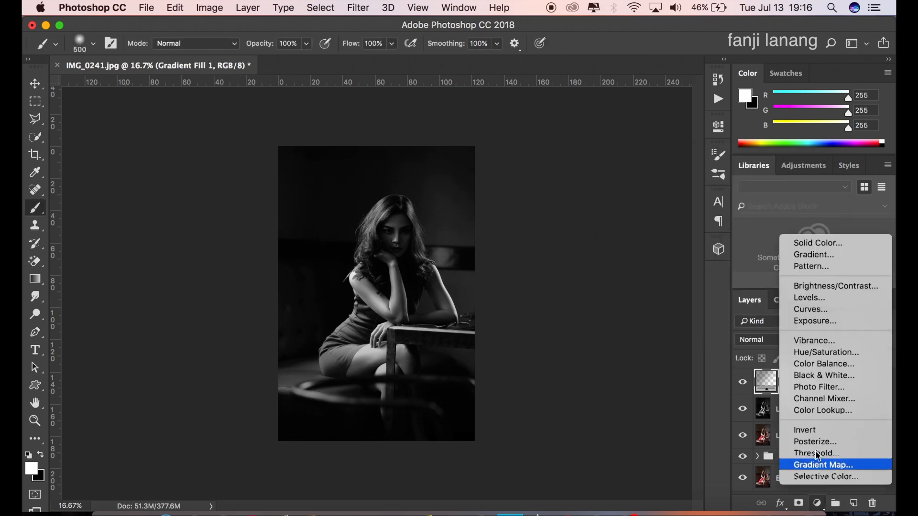
- Add a Brightness/Contrast adjustment layer with brightness 15 and contrast 10
{"action": "left_click", "coordinate": [816, 503]}
{"action": "left_click", "coordinate": [795, 286]}
{"action": "left_click", "coordinate": [607, 196]}
{"action": "left_click_drag", "start_coordinate": [608, 196], "coordinate": [608, 230]}
{"action": "left_click", "coordinate": [607, 223]}
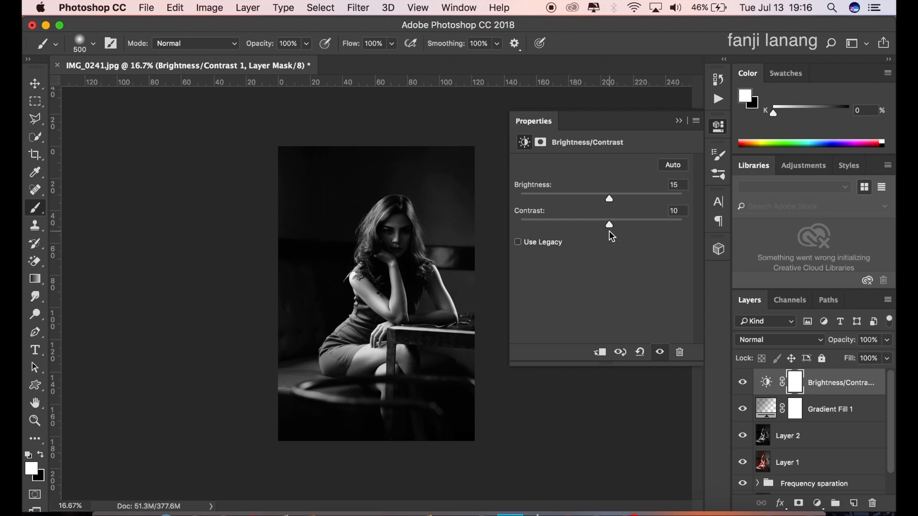
{"action": "left_click", "coordinate": [678, 121]}
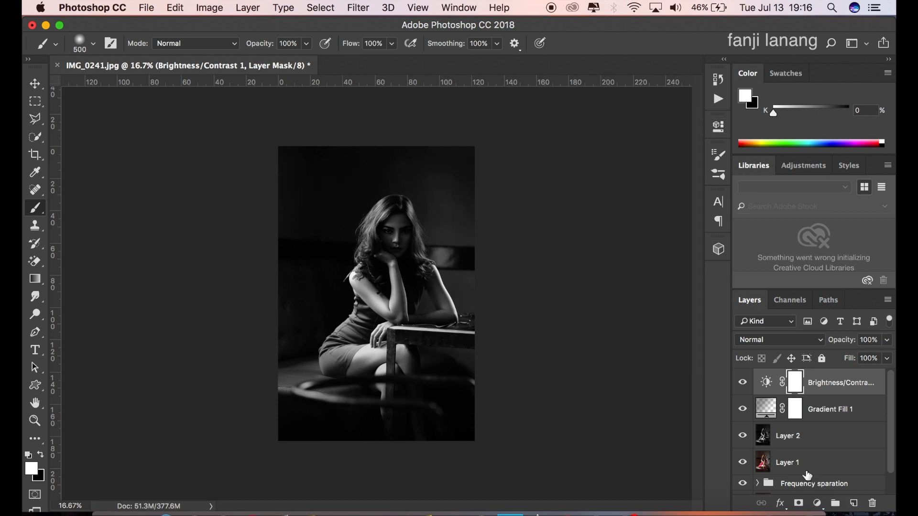
- Stamp a white signature on a new layer near the photo's lower-left corner, using the signature brush at size 500
{"action": "left_click", "coordinate": [853, 502]}
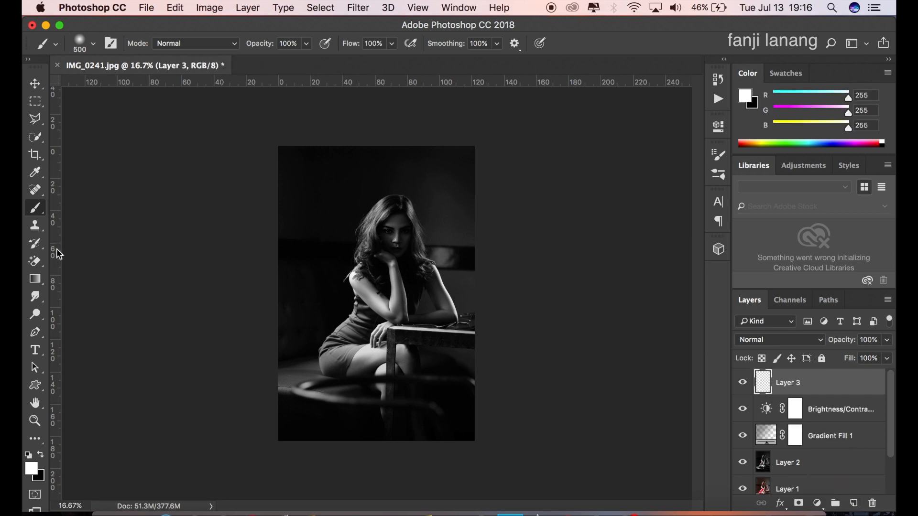
{"action": "left_click", "coordinate": [95, 46]}
{"action": "left_click", "coordinate": [93, 144]}
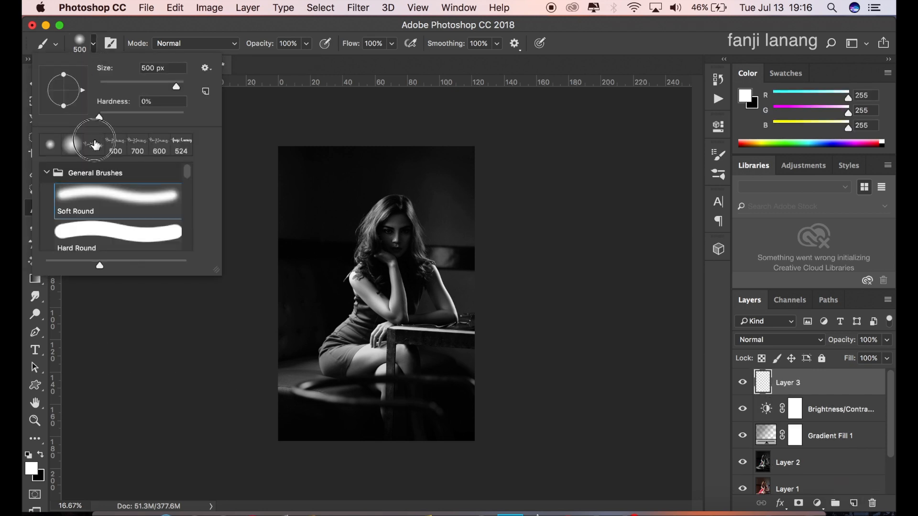
{"action": "left_click", "coordinate": [627, 37]}
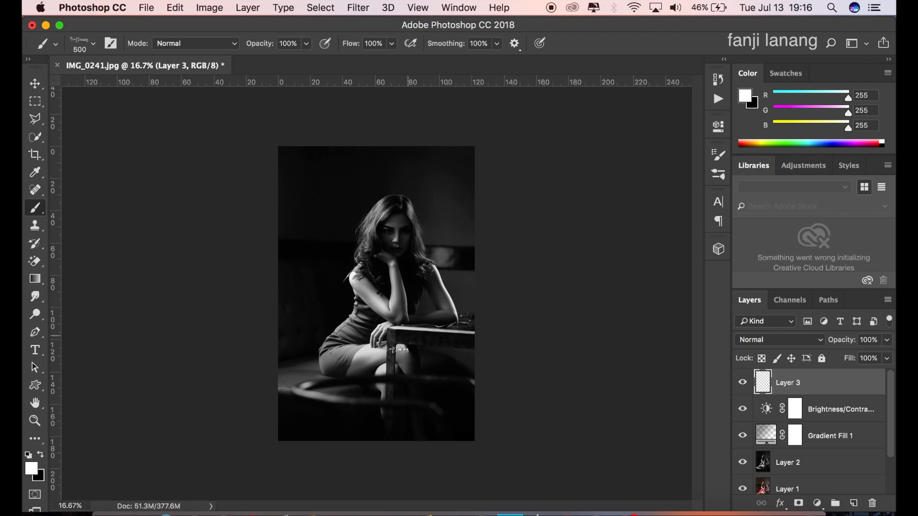
{"action": "left_click", "coordinate": [308, 428]}
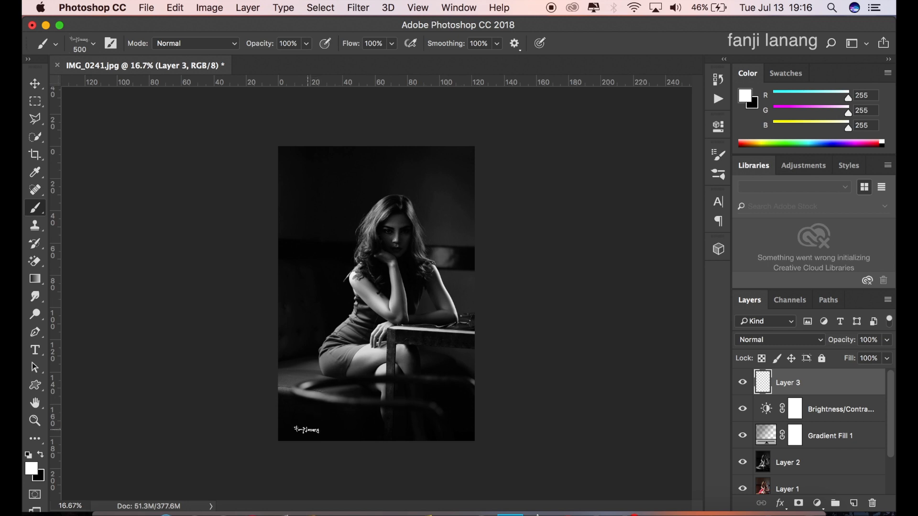